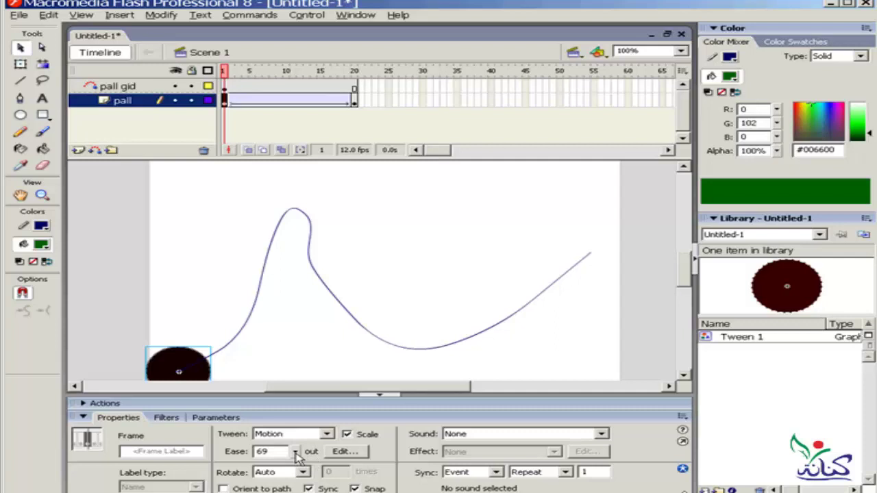
Drag the Ease slider on the ball's tween in the pall layer until it reads 0.
{"action": "left_click", "coordinate": [296, 455]}
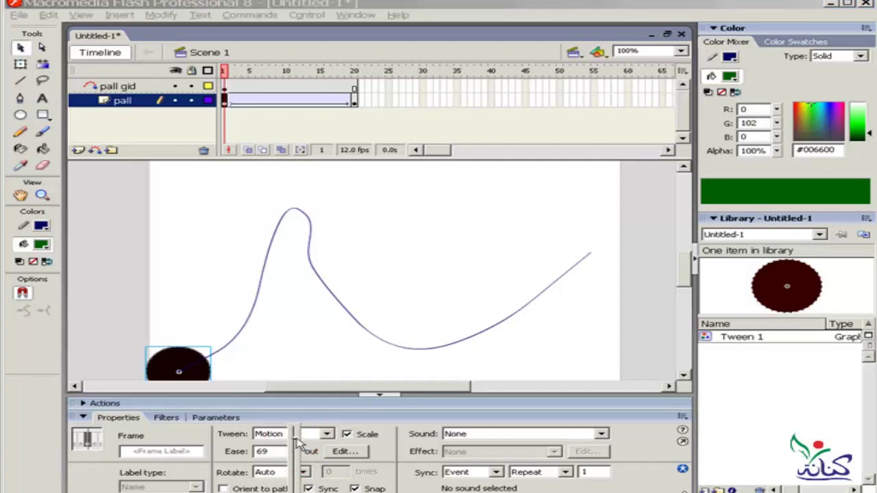
{"action": "mouse_move", "coordinate": [298, 444]}
{"action": "left_mouse_down"}
{"action": "mouse_move", "coordinate": [294, 491]}
{"action": "mouse_move", "coordinate": [294, 439]}
{"action": "mouse_move", "coordinate": [295, 467]}
{"action": "mouse_move", "coordinate": [280, 453]}
{"action": "left_mouse_up"}
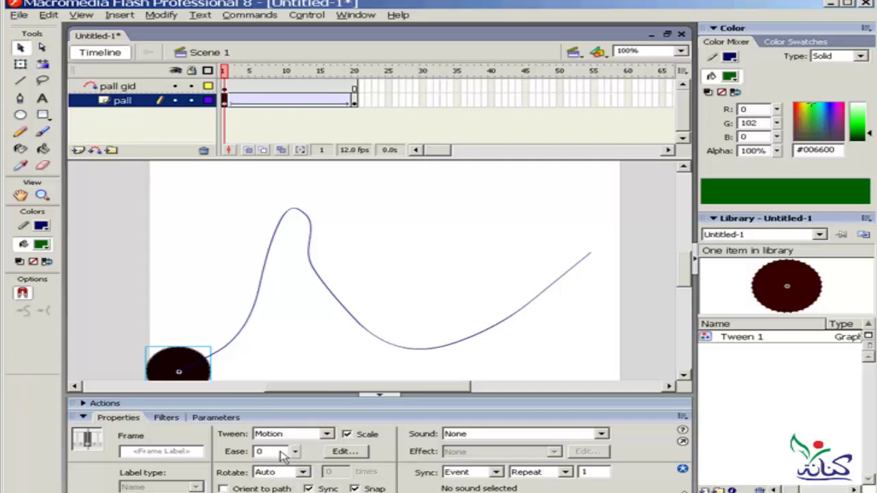
Test-preview the ball animation, then change the tween's Ease value to 55.
{"action": "key", "text": "ctrl+Return"}
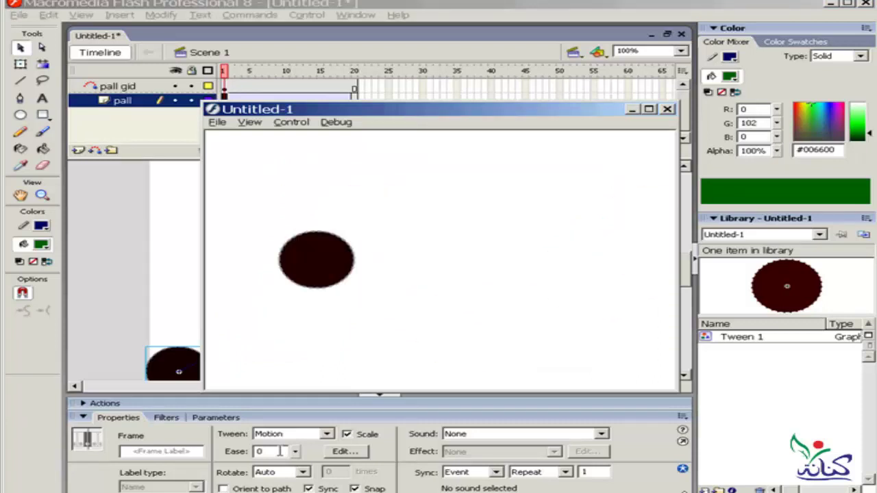
{"action": "left_click", "coordinate": [667, 109]}
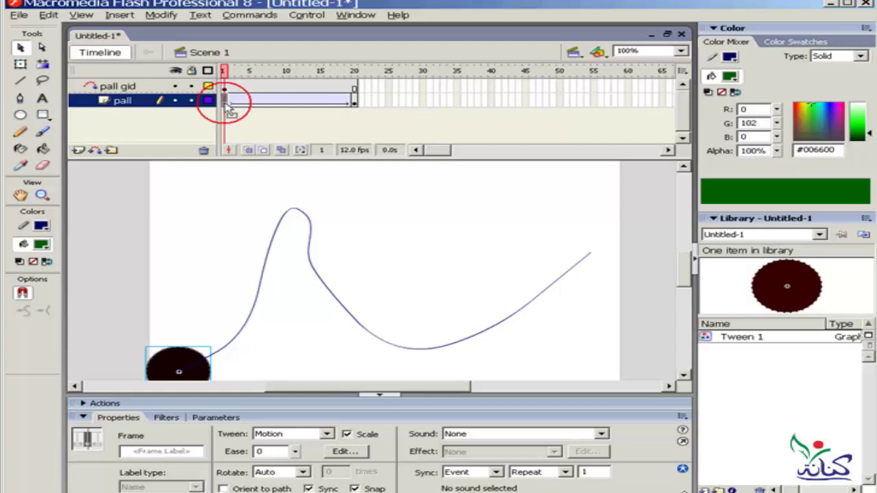
{"action": "double_click", "coordinate": [259, 452]}
{"action": "type", "text": "5"}
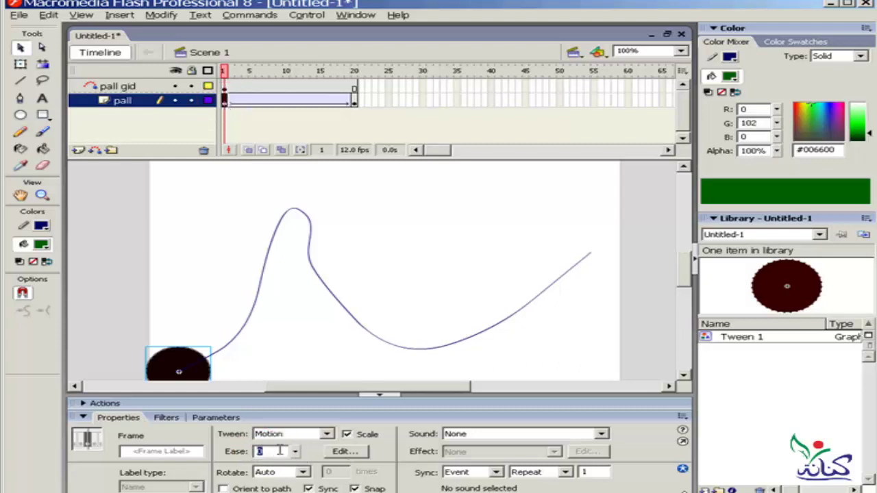
{"action": "type", "text": "5"}
{"action": "left_click_drag", "start_coordinate": [295, 451], "coordinate": [296, 455]}
{"action": "double_click", "coordinate": [267, 451]}
{"action": "type", "text": "55"}
Preview the ball animation with its current easing in a test movie.
{"action": "left_click", "coordinate": [276, 336]}
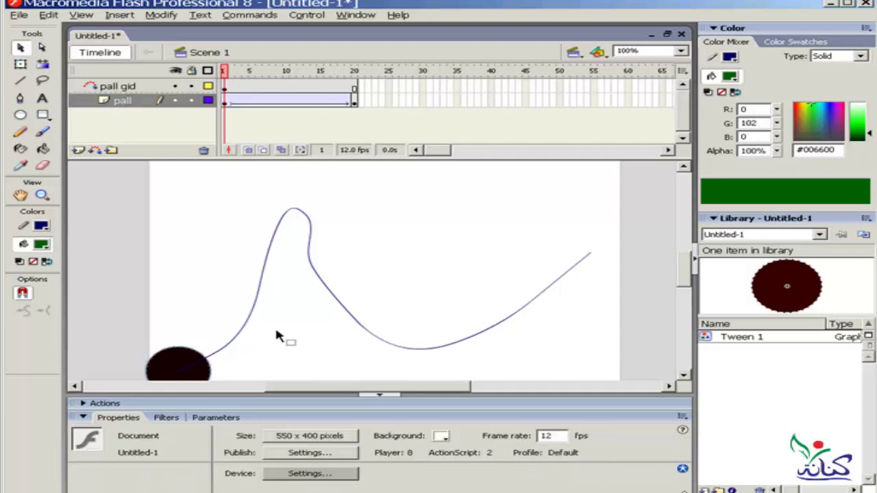
{"action": "key", "text": "ctrl+Return"}
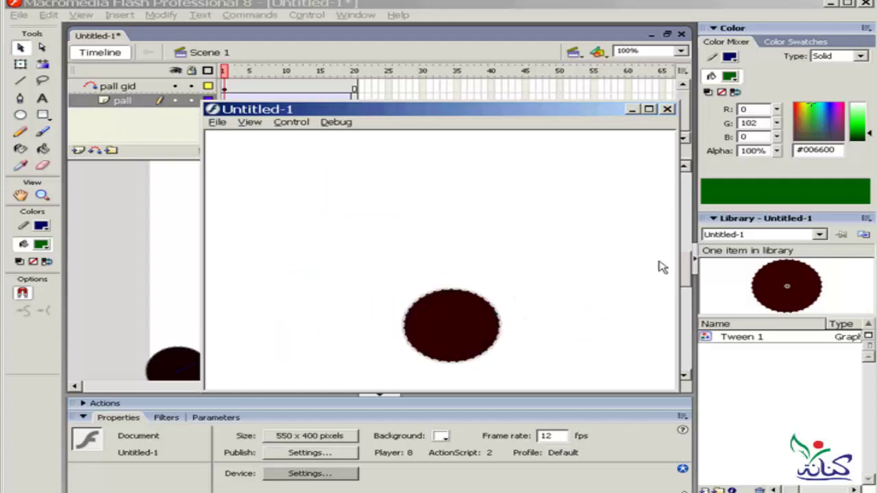
{"action": "left_click", "coordinate": [666, 110]}
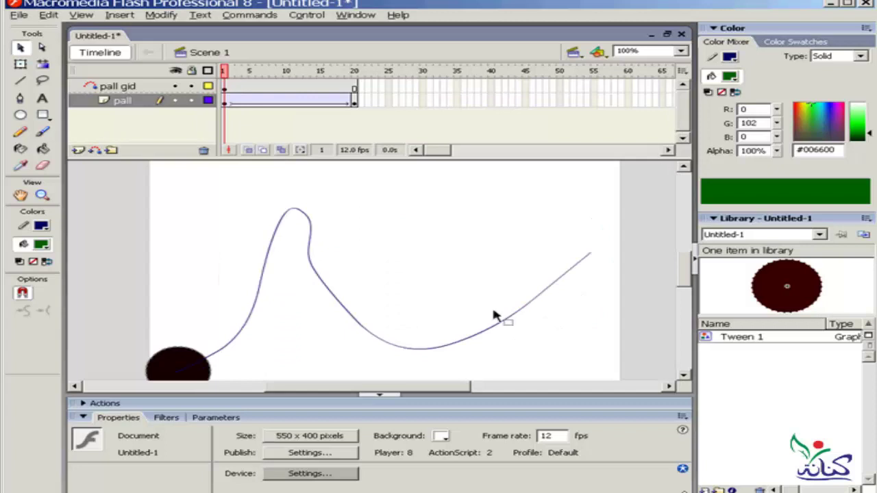
Set the ball tween's Ease to 100 and preview the full ease-out motion.
{"action": "left_click", "coordinate": [225, 102]}
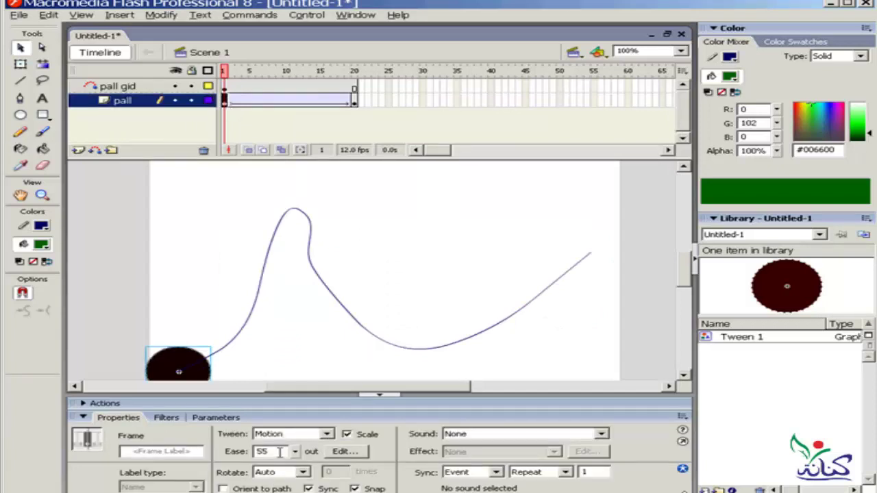
{"action": "left_click_drag", "start_coordinate": [282, 453], "coordinate": [254, 454]}
{"action": "type", "text": "10"}
{"action": "type", "text": "0"}
{"action": "left_click", "coordinate": [193, 248]}
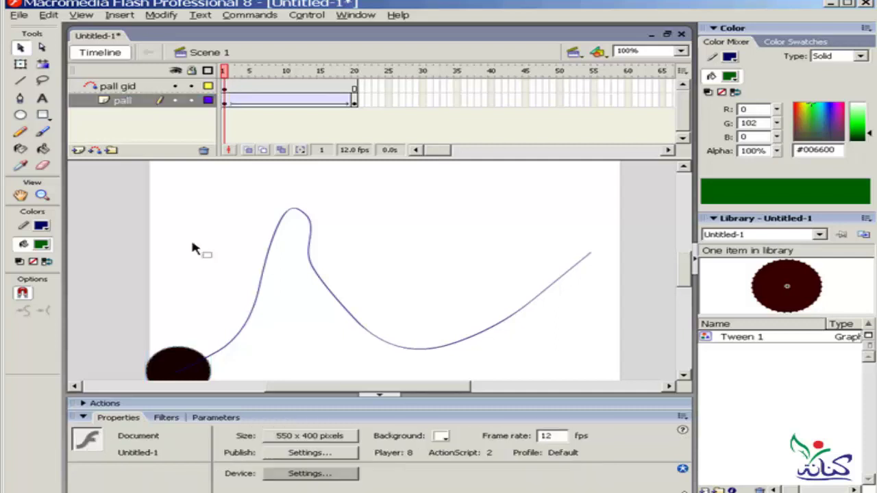
{"action": "left_click", "coordinate": [229, 103]}
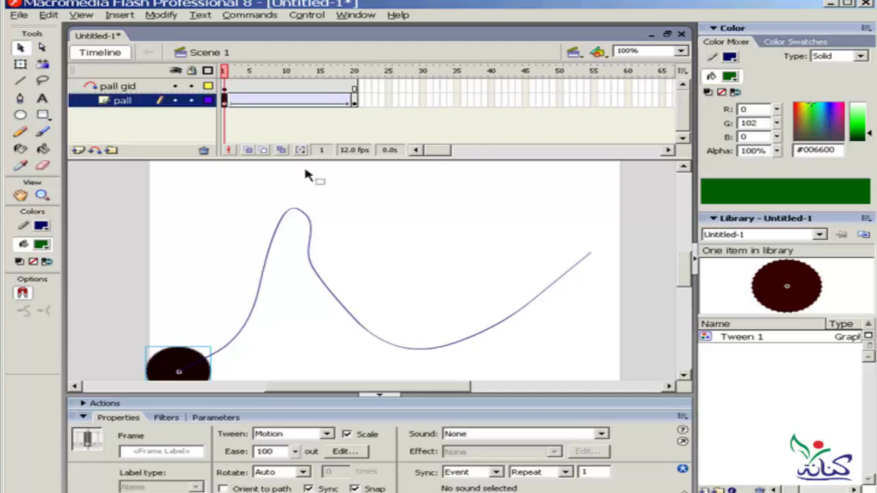
{"action": "key", "text": "ctrl+Return"}
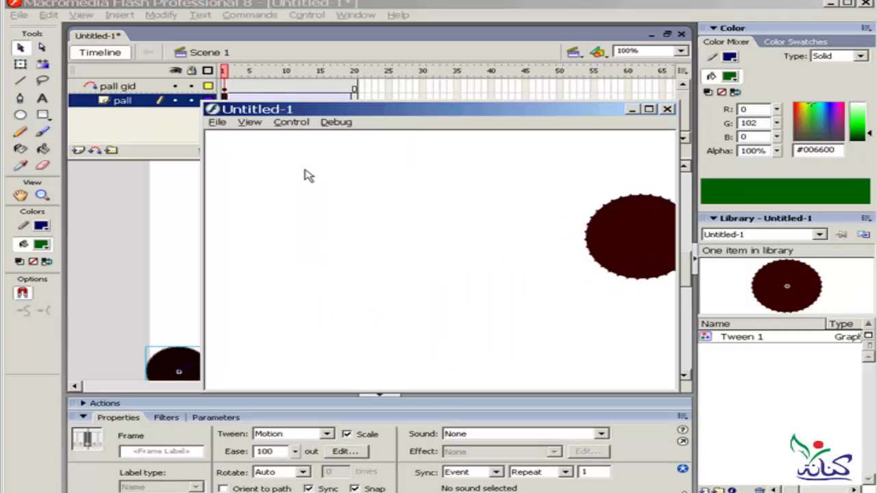
{"action": "left_click", "coordinate": [666, 110]}
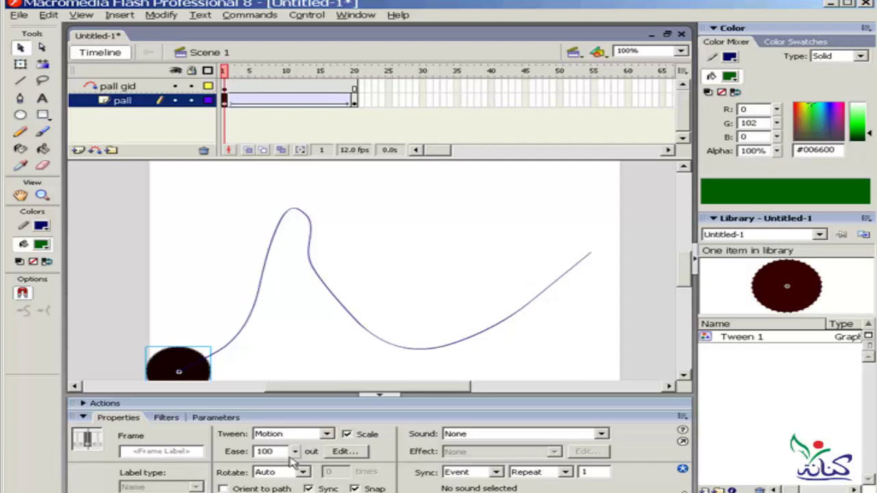
Drag Ease down to -100 for full ease in and preview the result.
{"action": "left_click", "coordinate": [295, 453]}
{"action": "left_click_drag", "start_coordinate": [299, 458], "coordinate": [300, 490]}
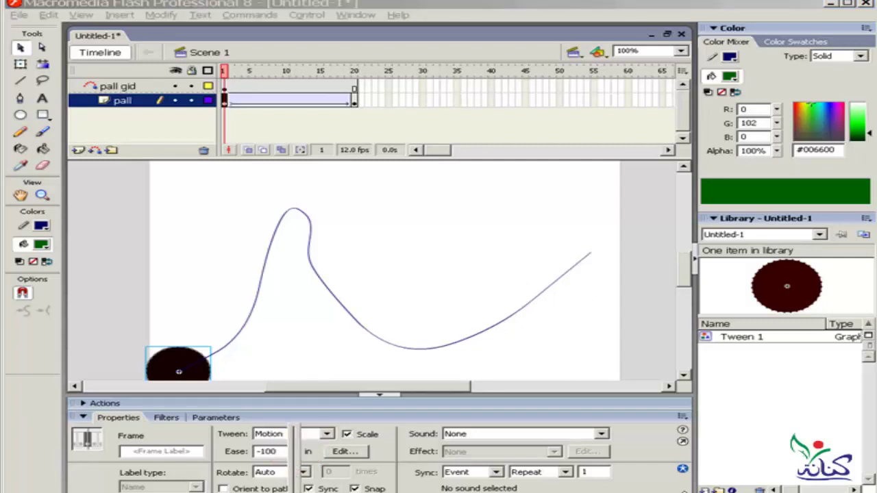
{"action": "left_click", "coordinate": [299, 336]}
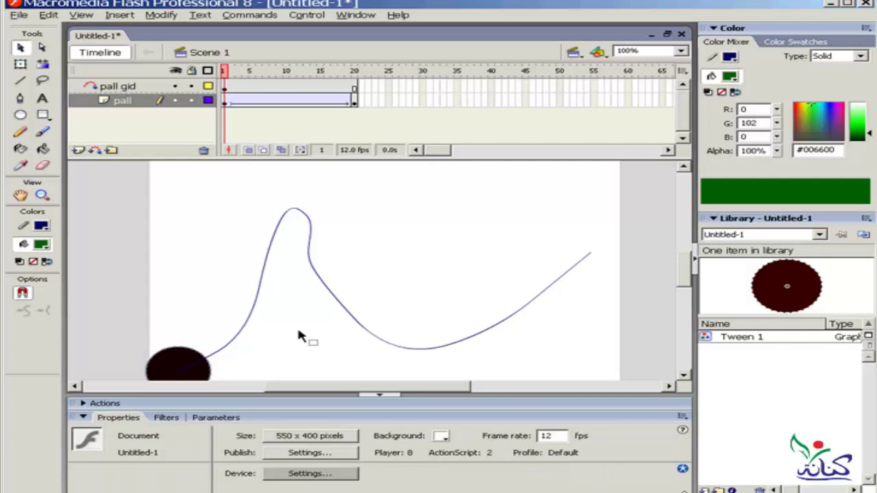
{"action": "key", "text": "ctrl+Return"}
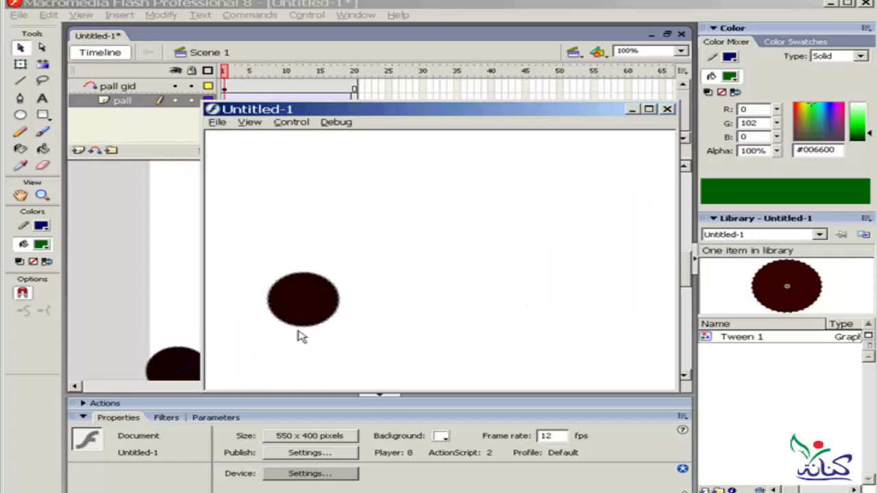
{"action": "left_click", "coordinate": [667, 109]}
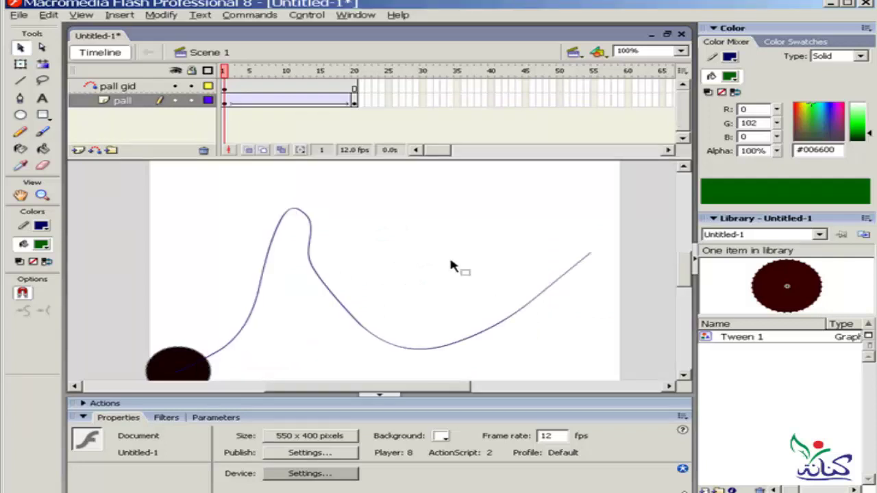
Add Layer 4, delete the pall and pall gid layers, and remove Tween 1 from the Library.
{"action": "left_click", "coordinate": [78, 150]}
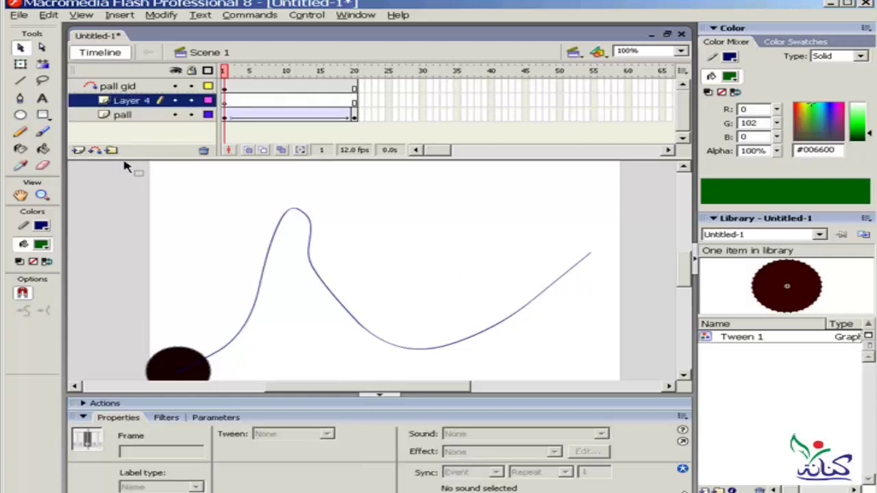
{"action": "left_click", "coordinate": [103, 116]}
{"action": "left_click", "coordinate": [203, 150]}
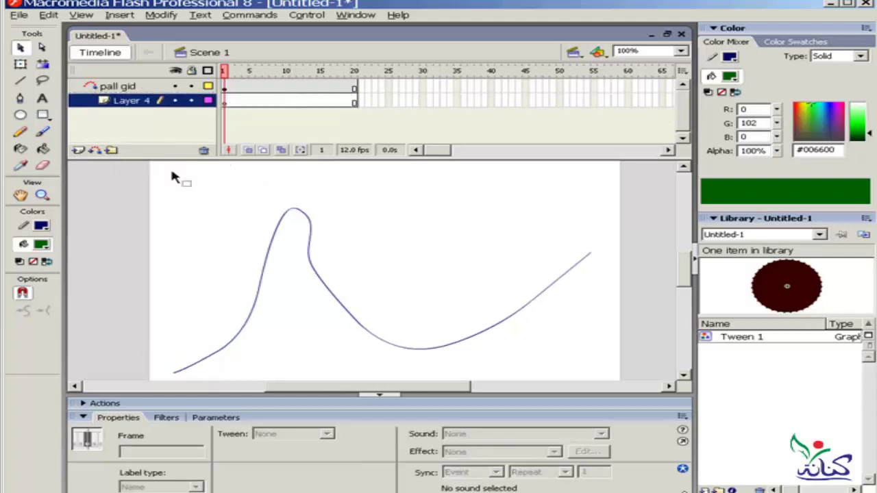
{"action": "left_click", "coordinate": [82, 87]}
{"action": "left_click", "coordinate": [204, 150]}
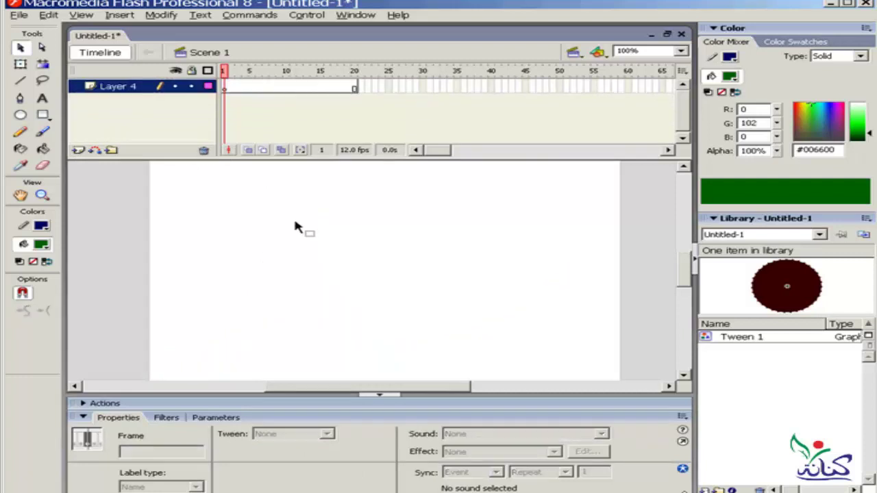
{"action": "left_click", "coordinate": [706, 337]}
{"action": "left_click", "coordinate": [759, 491]}
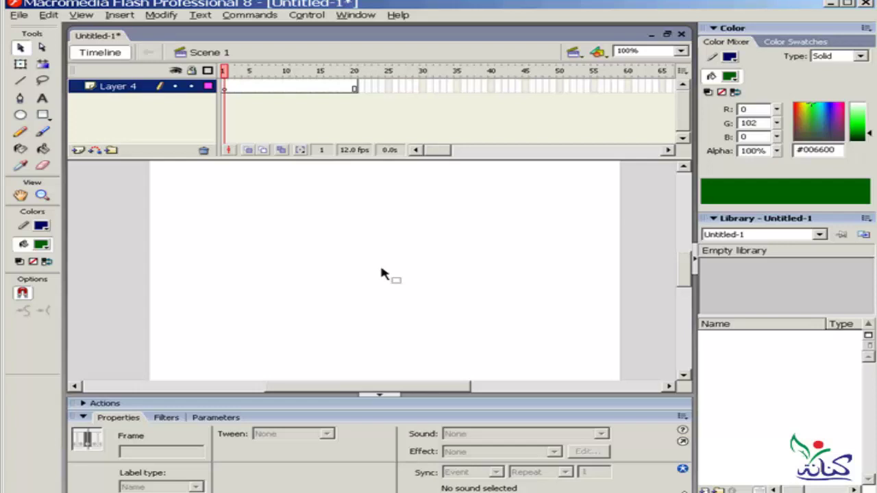
Type 'hesham' in a text box at the stage's upper left.
{"action": "left_click", "coordinate": [42, 98]}
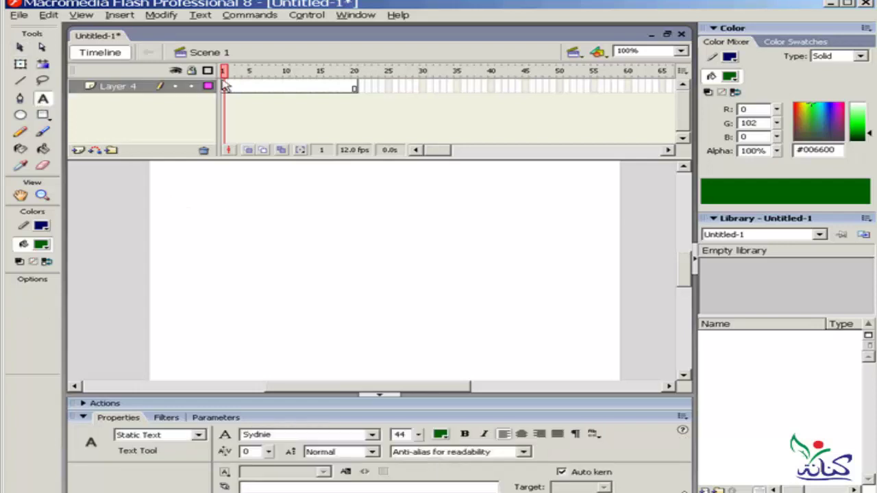
{"action": "left_click", "coordinate": [264, 202]}
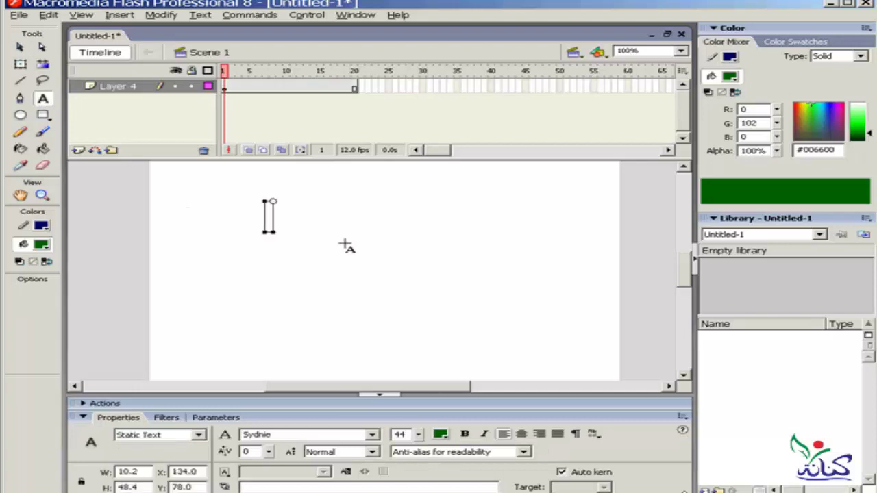
{"action": "type", "text": "hesha"}
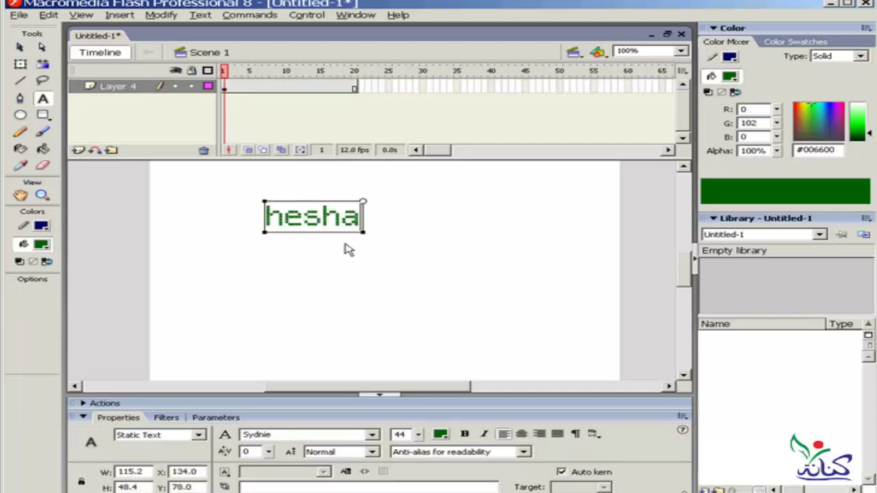
{"action": "type", "text": "m"}
Colour the hesham text dark blue #000066 and set its font to Times New Roman.
{"action": "left_click", "coordinate": [442, 436]}
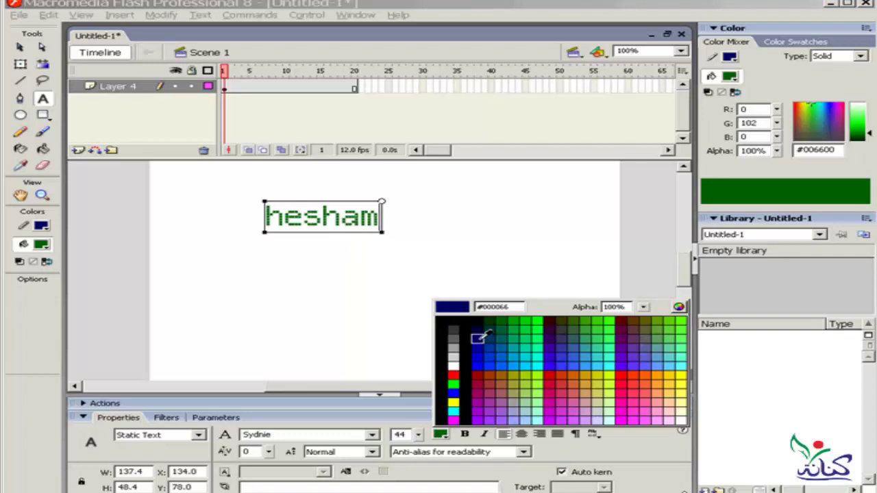
{"action": "left_click", "coordinate": [479, 335]}
{"action": "left_click_drag", "start_coordinate": [381, 216], "coordinate": [266, 216]}
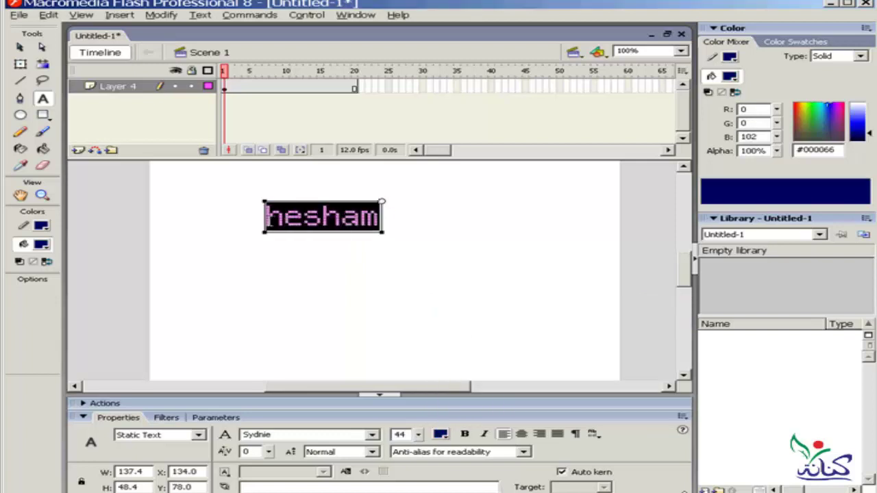
{"action": "left_click", "coordinate": [441, 435]}
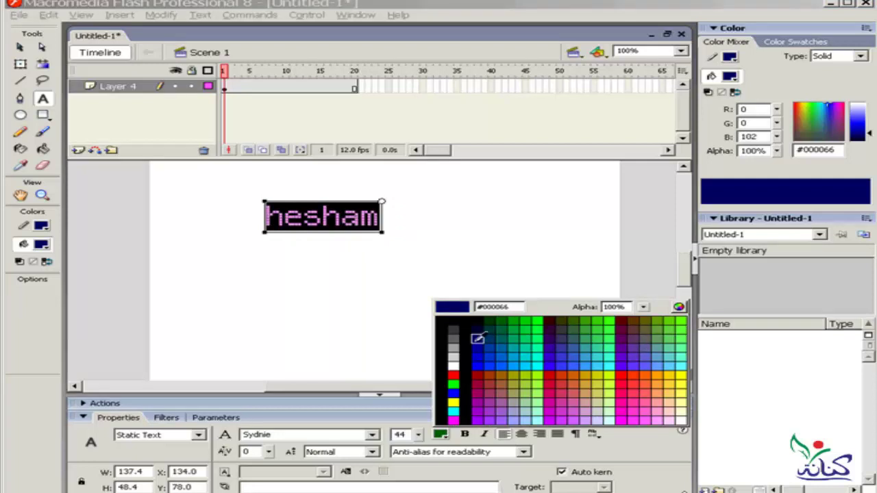
{"action": "left_click", "coordinate": [478, 338]}
{"action": "left_click", "coordinate": [374, 435]}
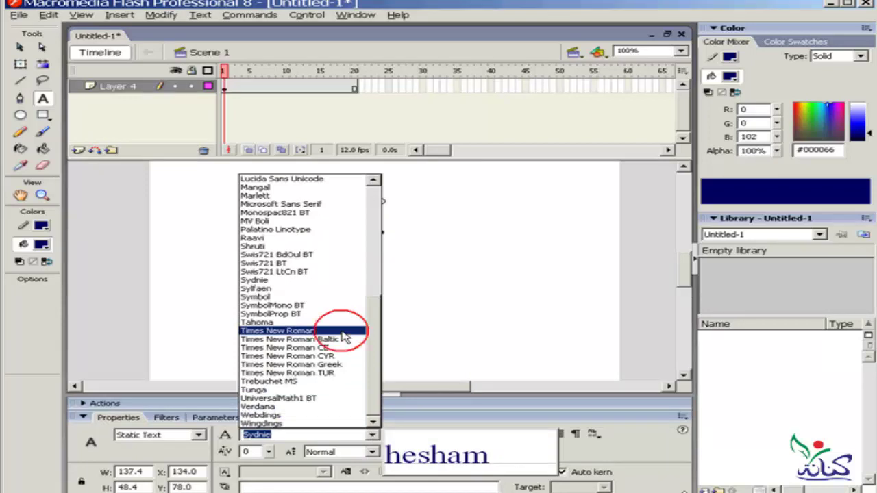
{"action": "left_click", "coordinate": [341, 332]}
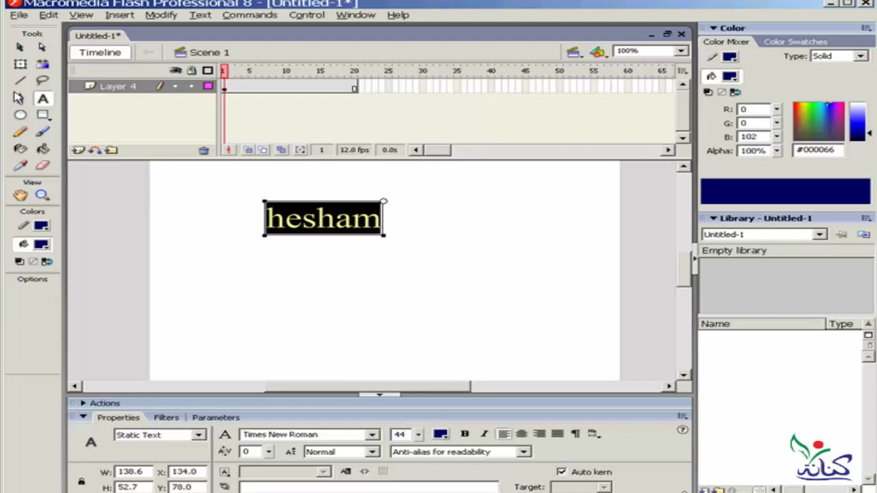
{"action": "left_click", "coordinate": [20, 46]}
{"action": "left_click", "coordinate": [254, 297]}
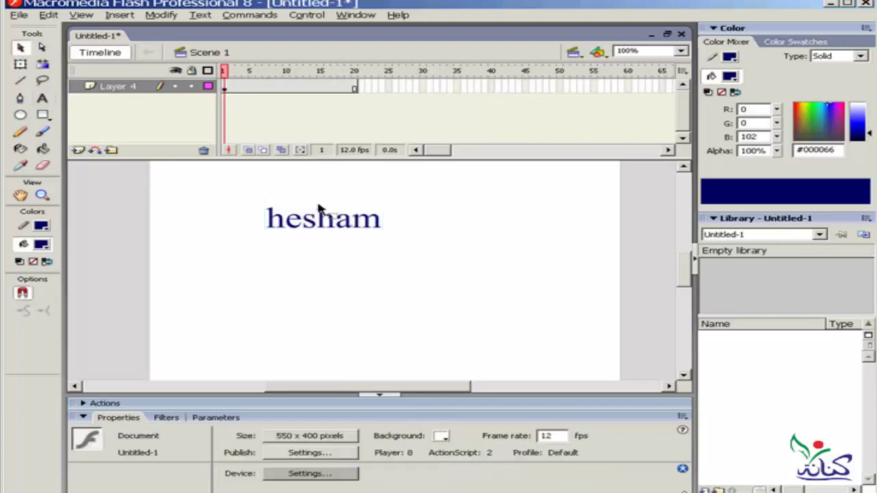
Drag hesham to the stage's left edge in frame 1 and to the right edge in keyframe 20.
{"action": "left_click", "coordinate": [356, 227]}
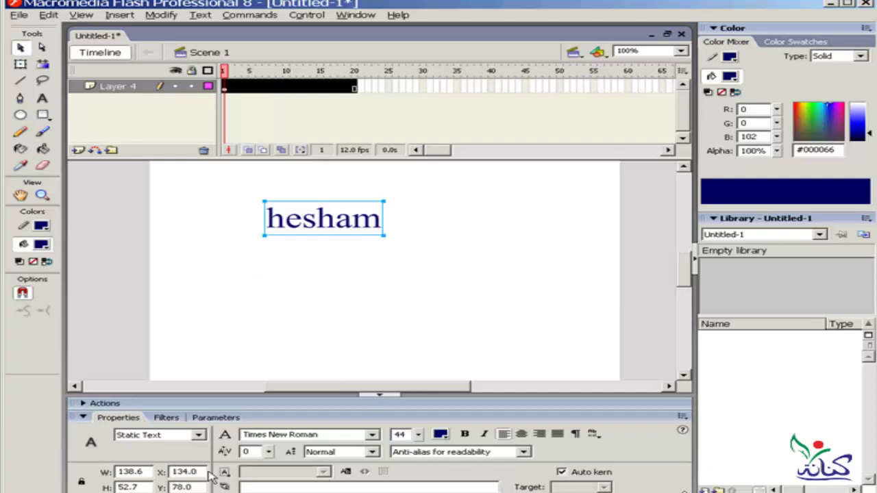
{"action": "left_click", "coordinate": [276, 341]}
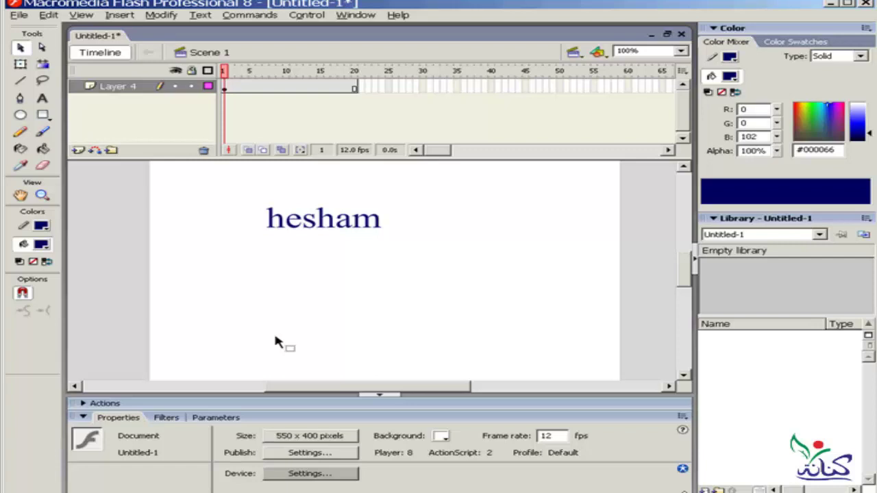
{"action": "left_click", "coordinate": [354, 89]}
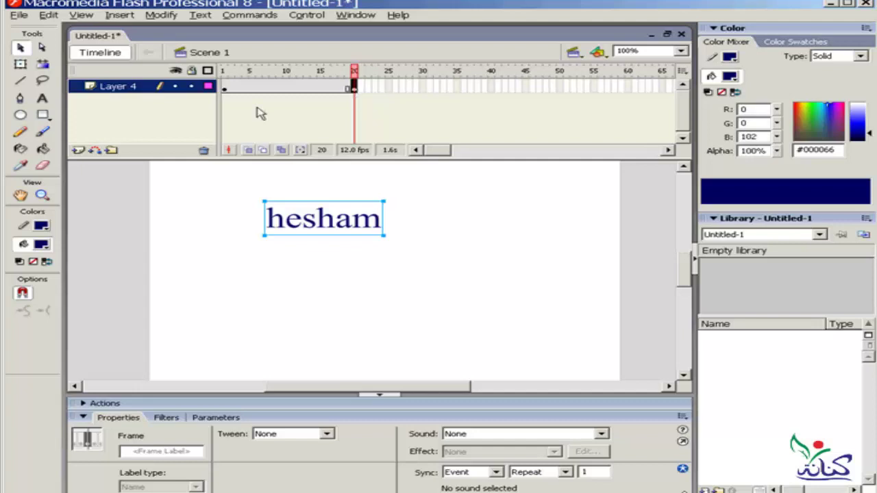
{"action": "left_click", "coordinate": [224, 89]}
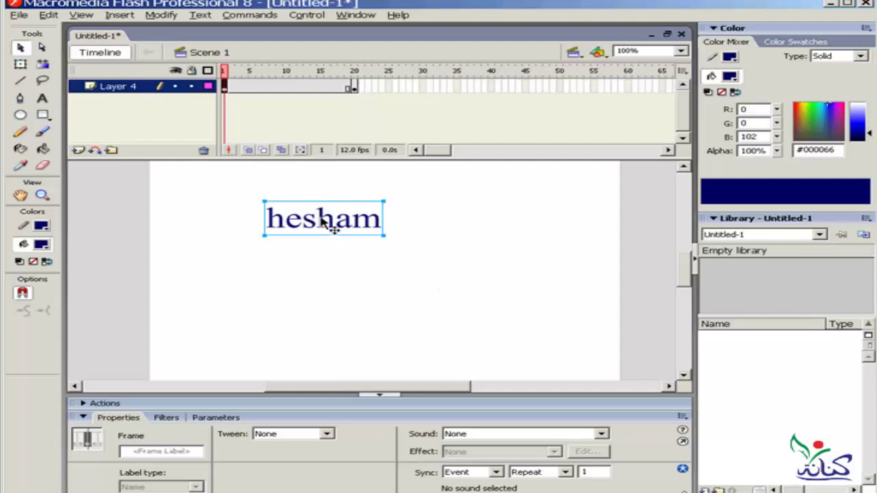
{"action": "left_click_drag", "start_coordinate": [329, 221], "coordinate": [211, 223]}
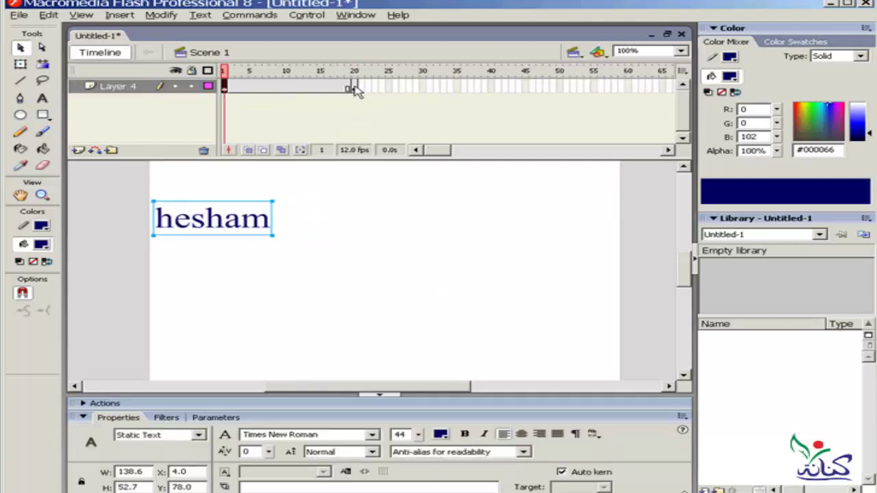
{"action": "left_click", "coordinate": [354, 87]}
{"action": "left_click_drag", "start_coordinate": [354, 231], "coordinate": [574, 239]}
{"action": "left_click", "coordinate": [430, 296]}
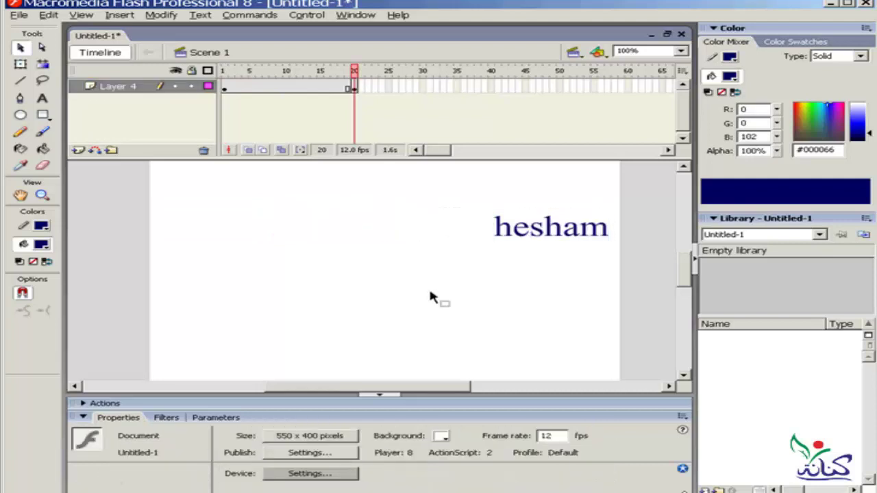
{"action": "left_click", "coordinate": [225, 87]}
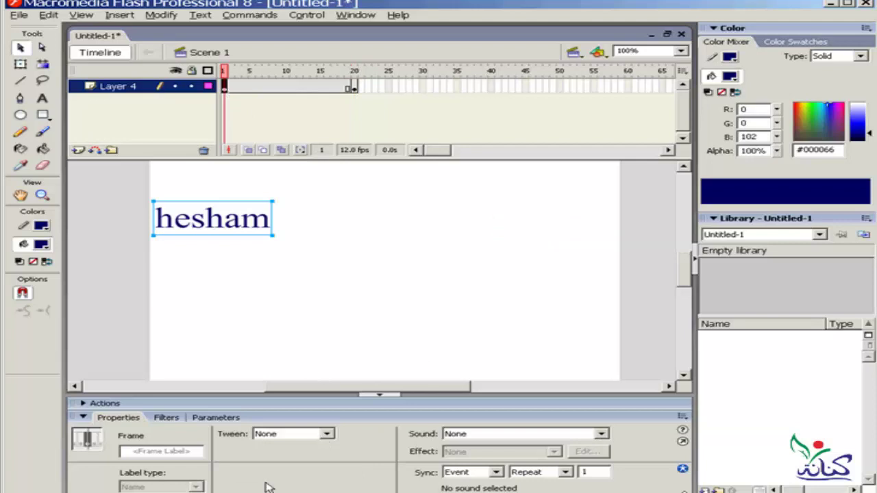
Create a motion tween over frames 1–20 and set its Ease to 58 out.
{"action": "right_click", "coordinate": [272, 87]}
{"action": "left_click", "coordinate": [294, 93]}
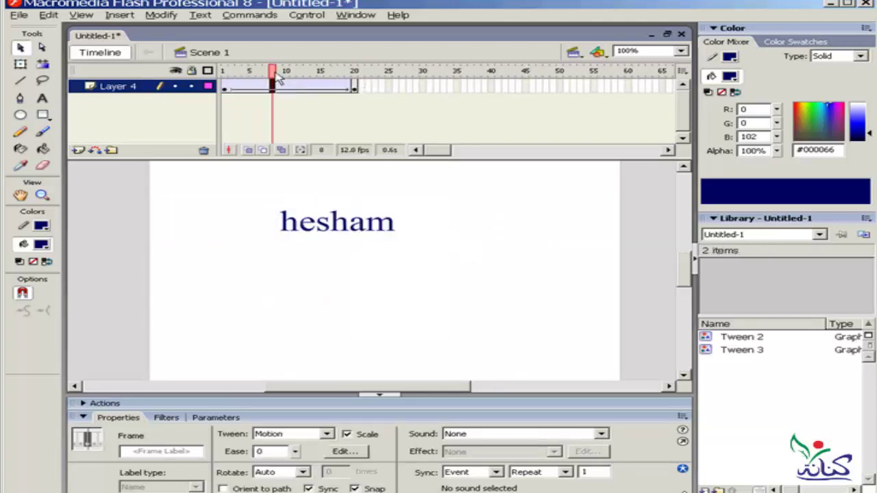
{"action": "left_click", "coordinate": [224, 86]}
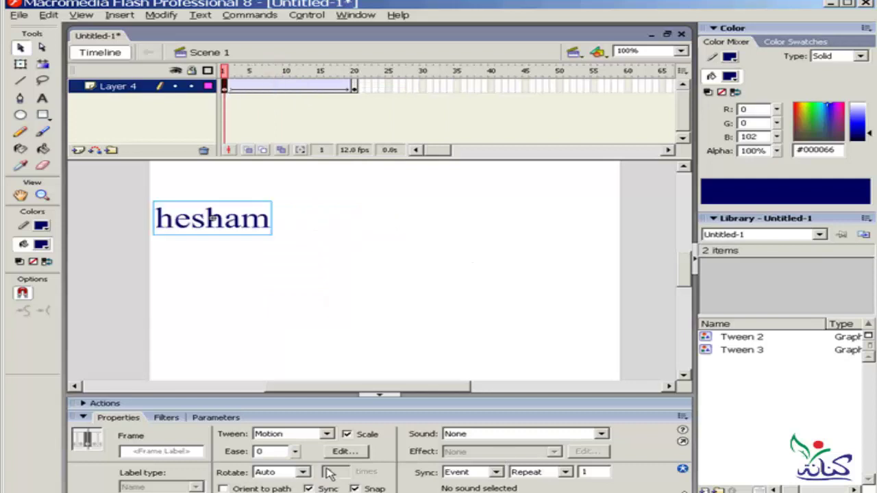
{"action": "left_click_drag", "start_coordinate": [294, 451], "coordinate": [296, 432]}
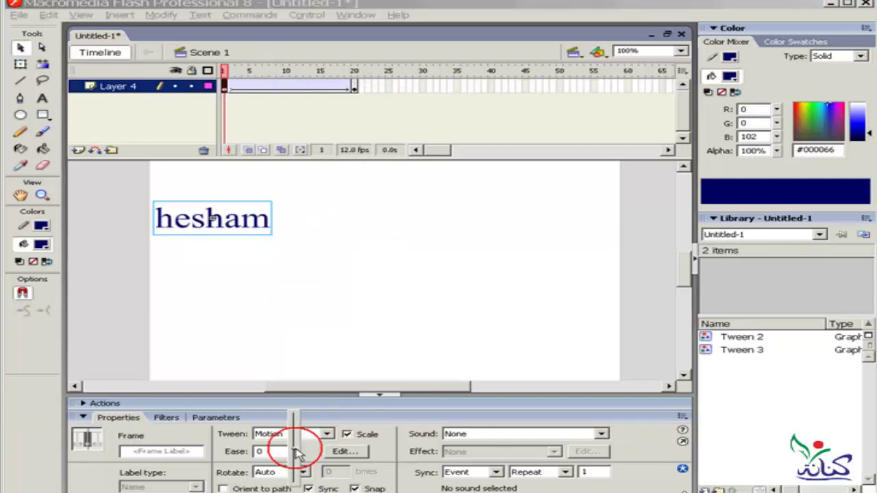
{"action": "left_click", "coordinate": [333, 363]}
Scrub the timeline and test the hesham slide in a test movie.
{"action": "mouse_move", "coordinate": [226, 71]}
{"action": "left_mouse_down"}
{"action": "mouse_move", "coordinate": [354, 71]}
{"action": "mouse_move", "coordinate": [217, 80]}
{"action": "left_mouse_up"}
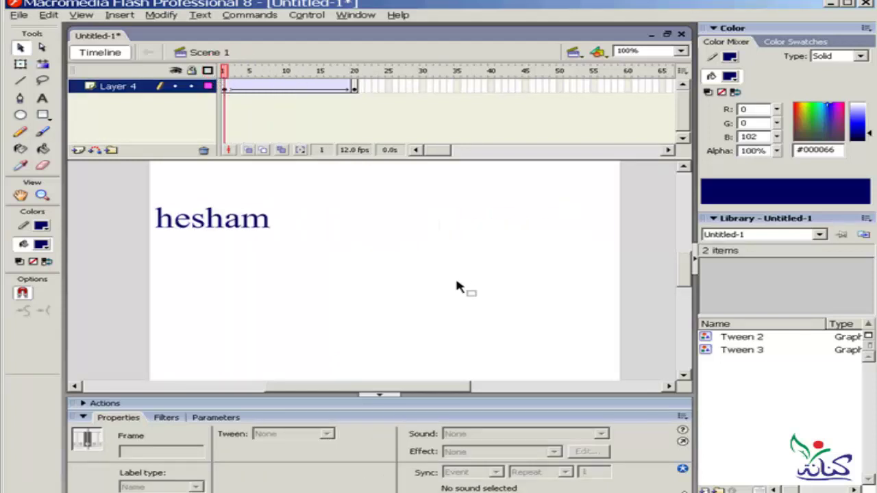
{"action": "key", "text": "ctrl+Return"}
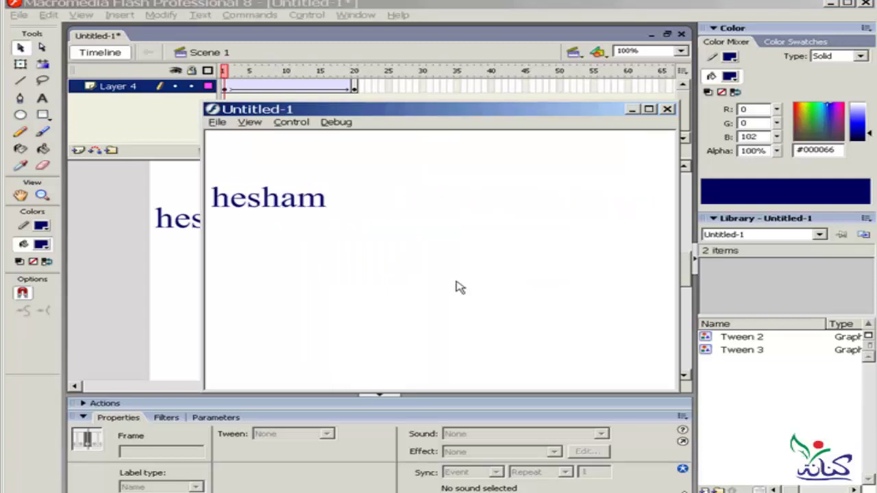
{"action": "left_click", "coordinate": [667, 109]}
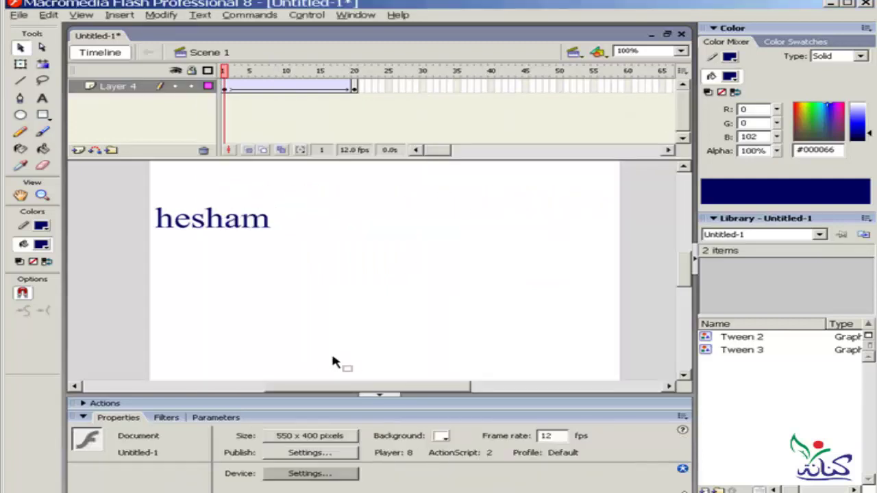
Inside Tween 2, replace the first letter h with capital H, then return to Scene 1.
{"action": "left_click", "coordinate": [261, 228]}
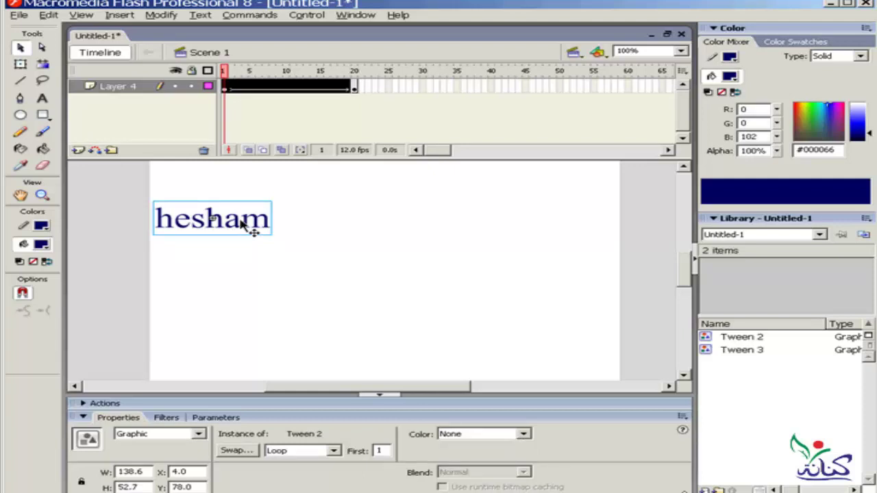
{"action": "double_click", "coordinate": [241, 221]}
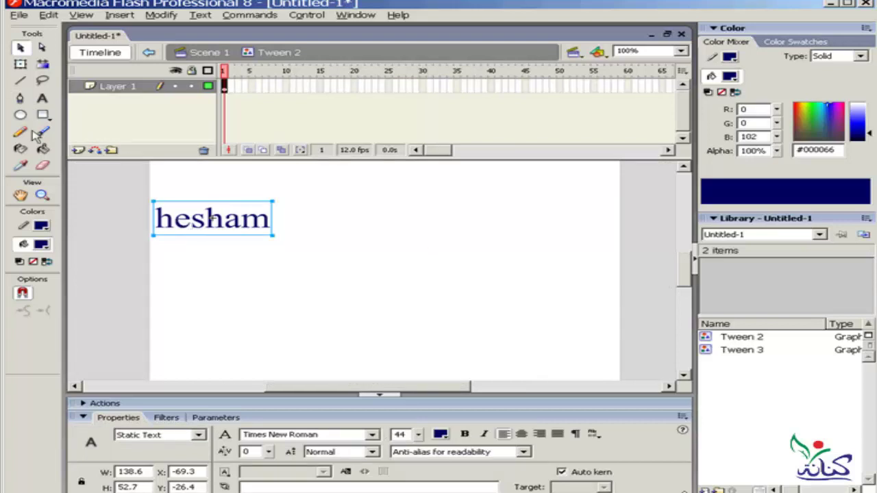
{"action": "left_click", "coordinate": [42, 98]}
{"action": "left_click", "coordinate": [158, 219]}
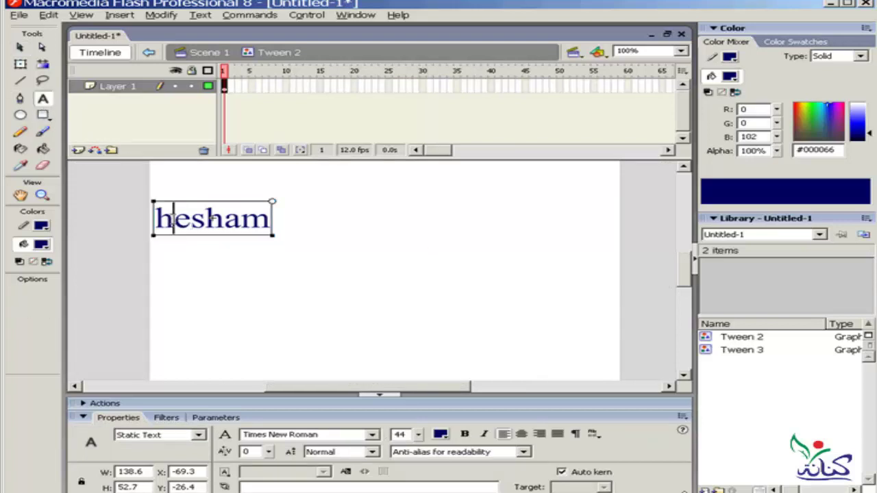
{"action": "left_click_drag", "start_coordinate": [156, 219], "coordinate": [174, 220]}
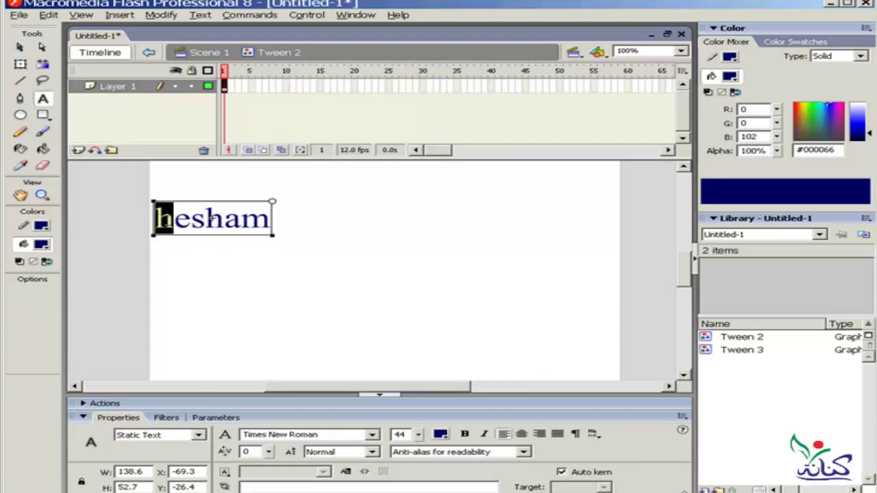
{"action": "type", "text": "H"}
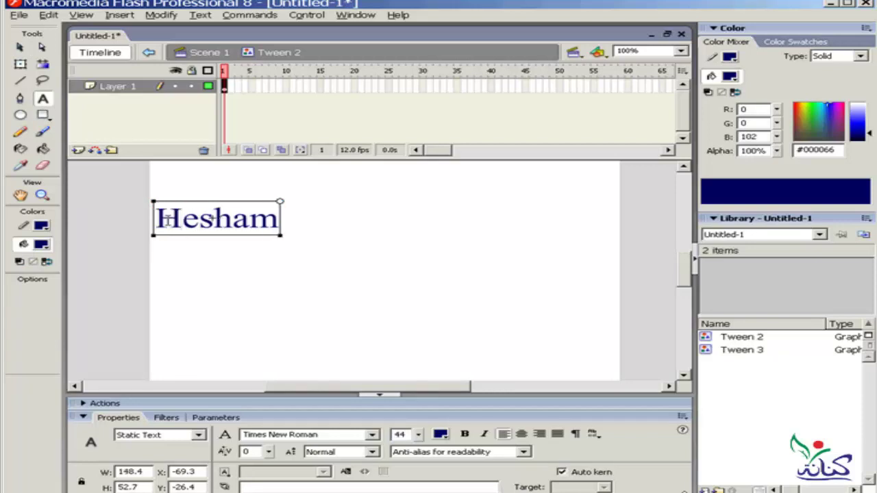
{"action": "left_click", "coordinate": [206, 53]}
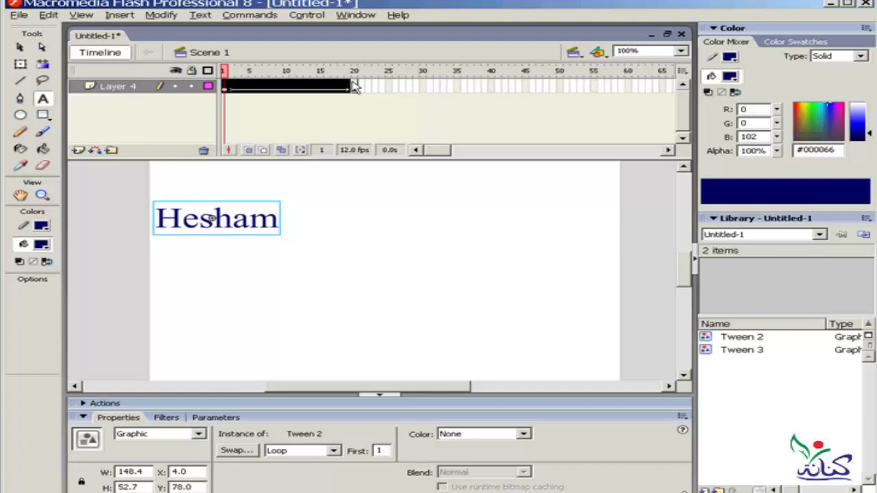
Scrub the timeline from frame 1 to preview the Hesham motion.
{"action": "left_click", "coordinate": [353, 85]}
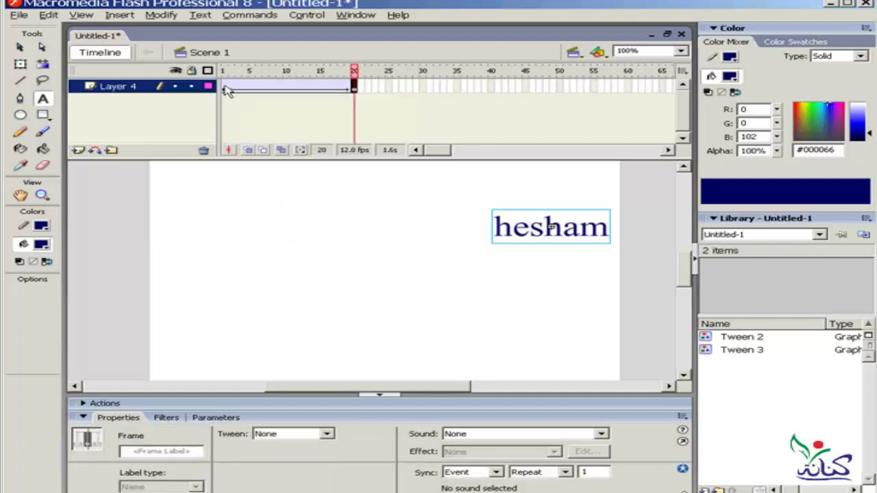
{"action": "left_click", "coordinate": [225, 86]}
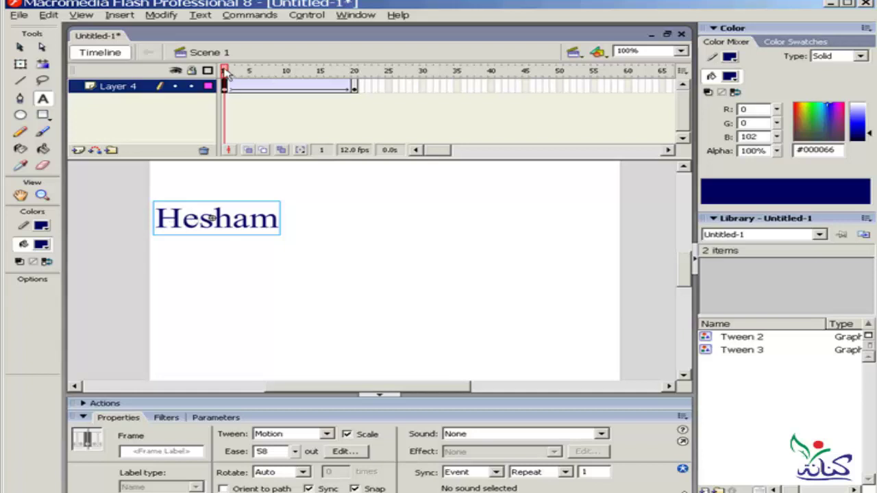
{"action": "left_click_drag", "start_coordinate": [226, 72], "coordinate": [357, 74]}
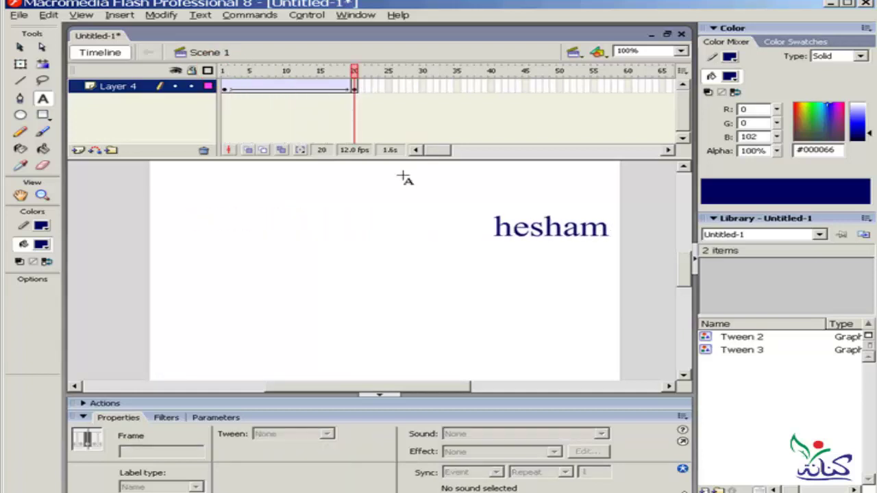
At frame 20, edit Tween 3 and change its first letter h to capital H.
{"action": "left_click", "coordinate": [19, 46]}
{"action": "left_click", "coordinate": [533, 234]}
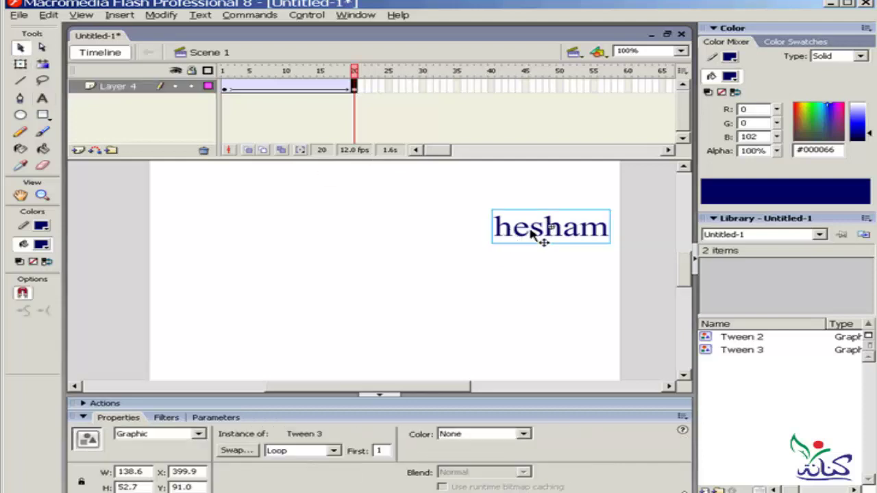
{"action": "double_click", "coordinate": [533, 234]}
{"action": "double_click", "coordinate": [512, 236]}
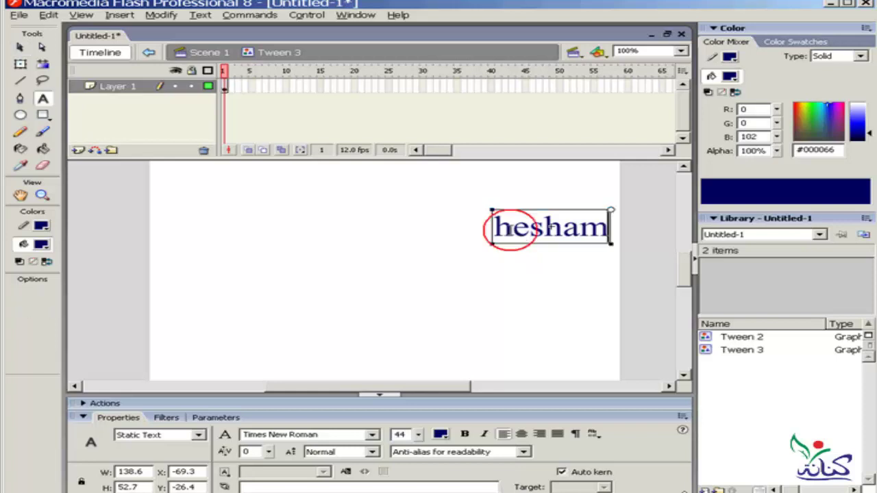
{"action": "left_click_drag", "start_coordinate": [494, 228], "coordinate": [511, 227]}
{"action": "type", "text": "H"}
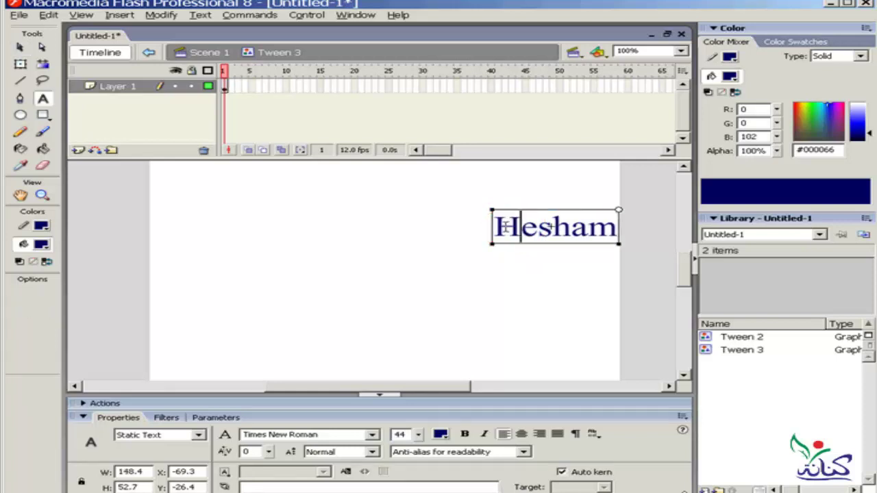
{"action": "left_click", "coordinate": [207, 53]}
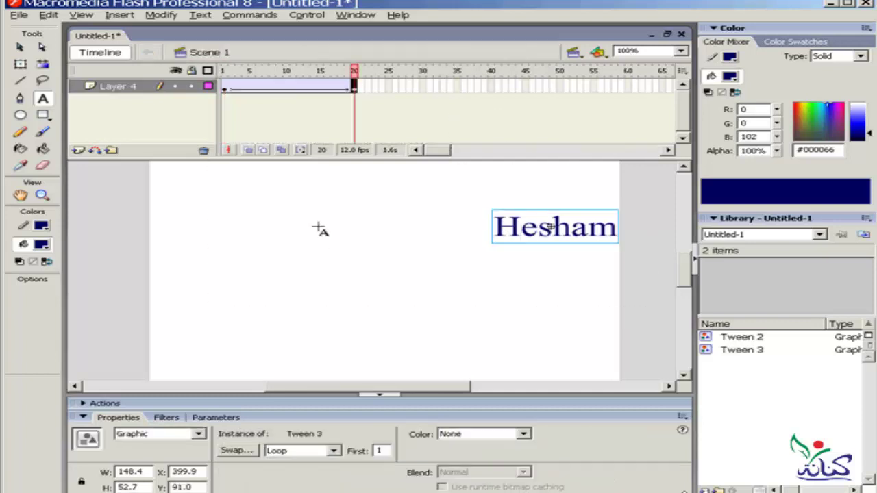
{"action": "left_click", "coordinate": [20, 46]}
{"action": "left_click", "coordinate": [344, 283]}
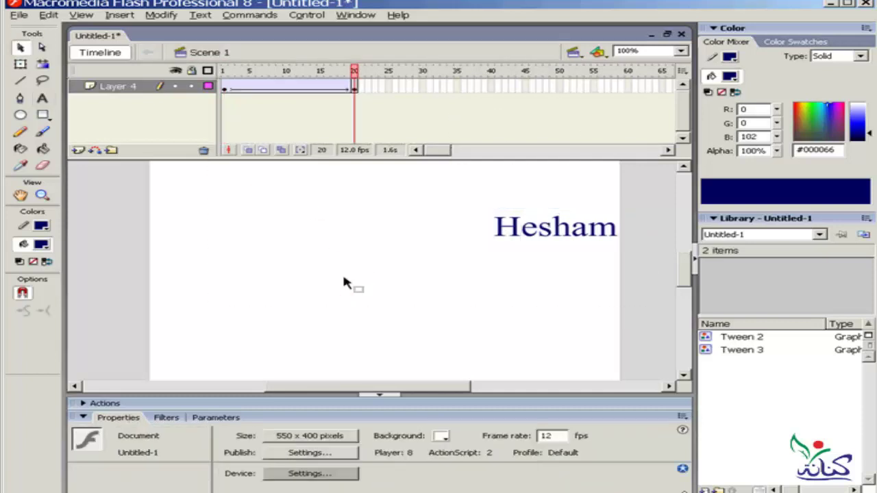
{"action": "left_click", "coordinate": [753, 337]}
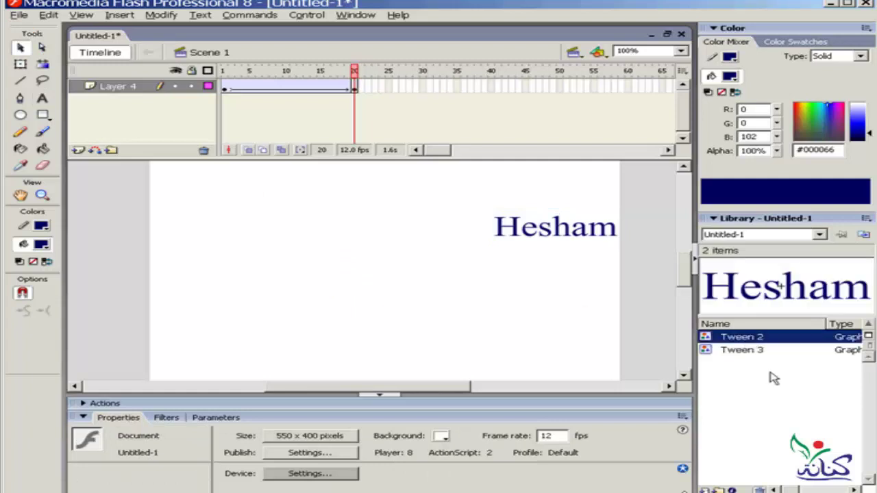
{"action": "left_click", "coordinate": [751, 351]}
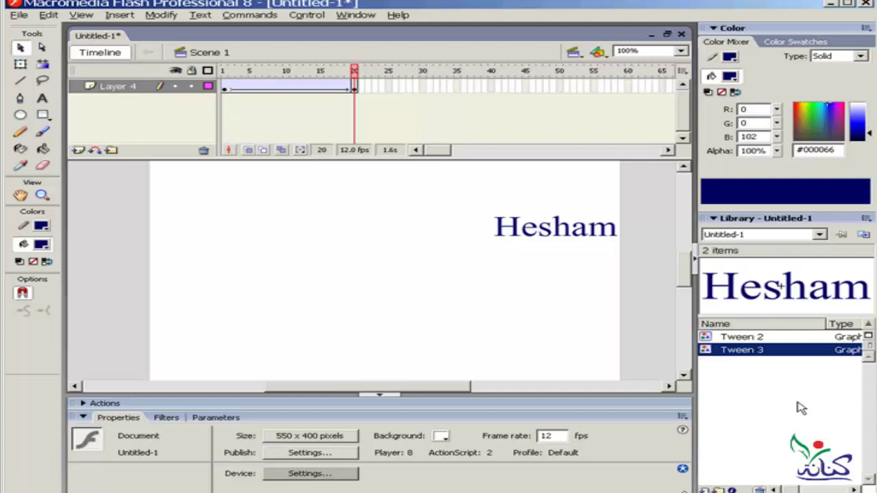
{"action": "left_click", "coordinate": [317, 74]}
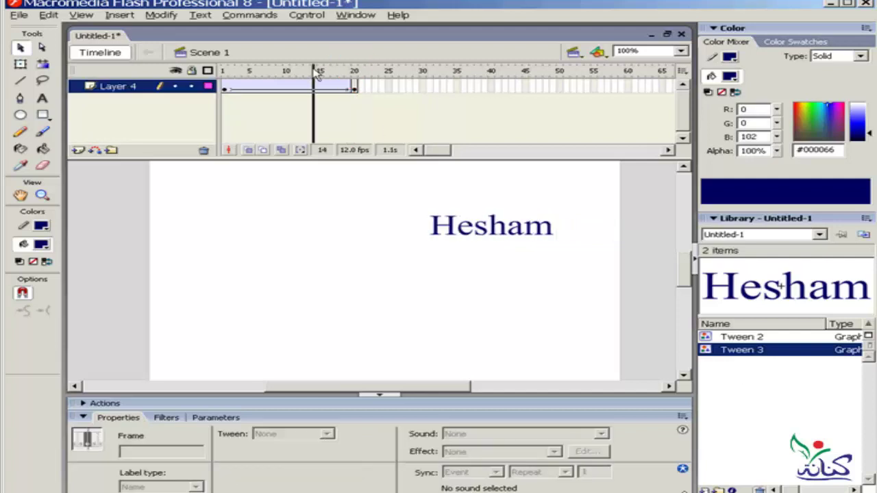
{"action": "mouse_move", "coordinate": [317, 74]}
{"action": "left_mouse_down"}
{"action": "mouse_move", "coordinate": [245, 74]}
{"action": "mouse_move", "coordinate": [343, 74]}
{"action": "mouse_move", "coordinate": [228, 83]}
{"action": "mouse_move", "coordinate": [354, 73]}
{"action": "mouse_move", "coordinate": [218, 82]}
{"action": "mouse_move", "coordinate": [354, 74]}
{"action": "left_mouse_up"}
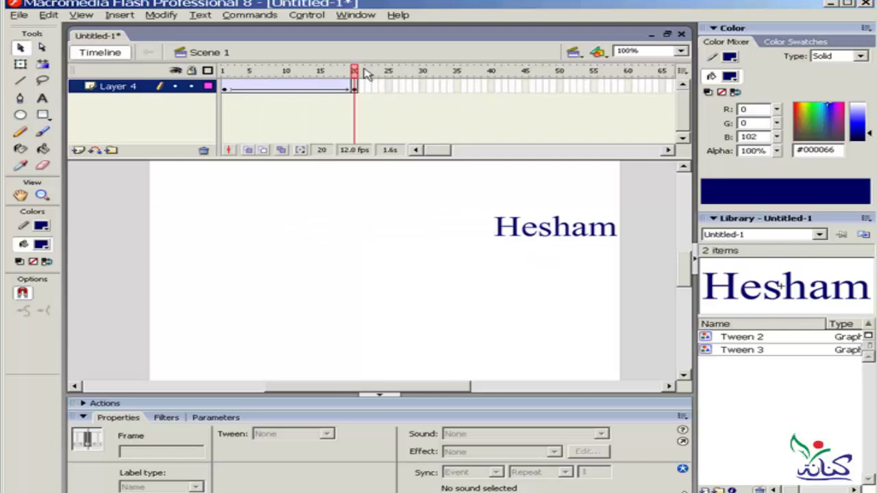
Remove the existing motion tween and delete frame 20 from Layer 4.
{"action": "mouse_move", "coordinate": [355, 74]}
{"action": "left_mouse_down"}
{"action": "mouse_move", "coordinate": [224, 74]}
{"action": "mouse_move", "coordinate": [354, 74]}
{"action": "left_mouse_up"}
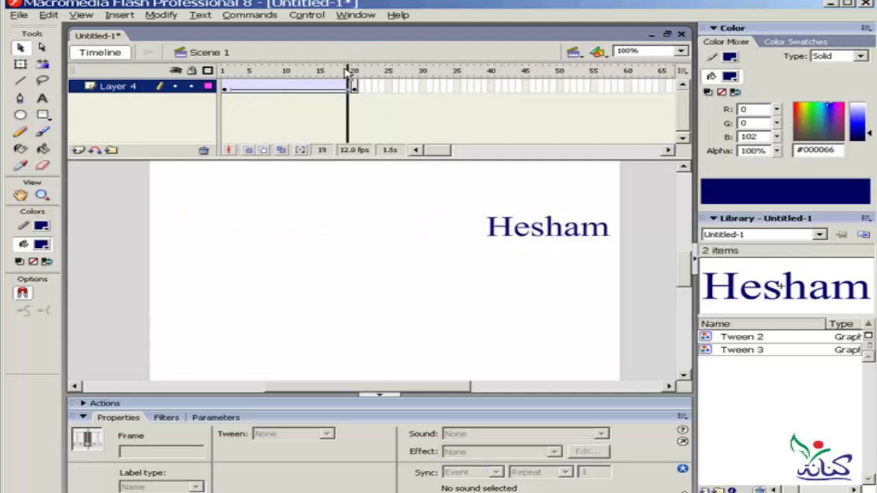
{"action": "left_click", "coordinate": [286, 86]}
{"action": "right_click", "coordinate": [288, 87]}
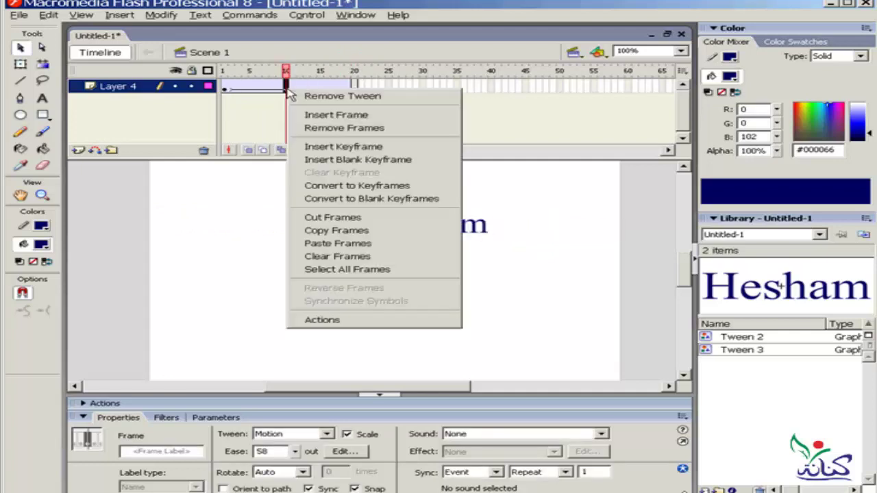
{"action": "left_click", "coordinate": [310, 94]}
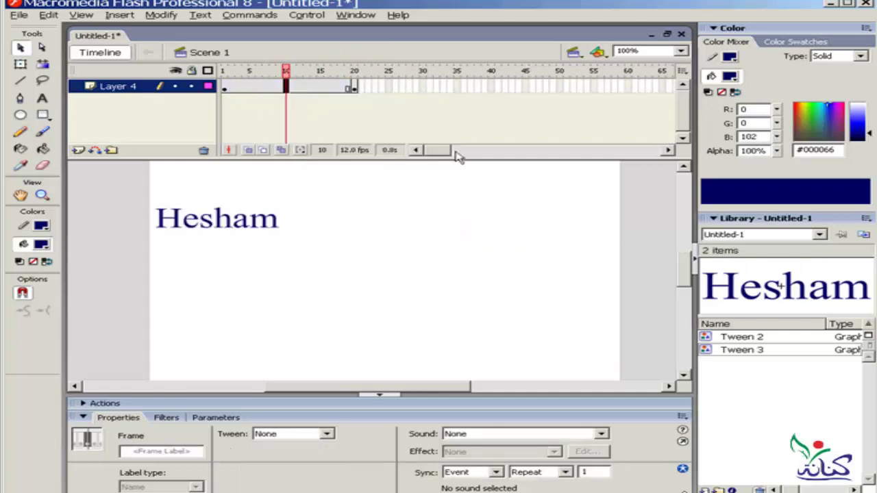
{"action": "left_click", "coordinate": [354, 87]}
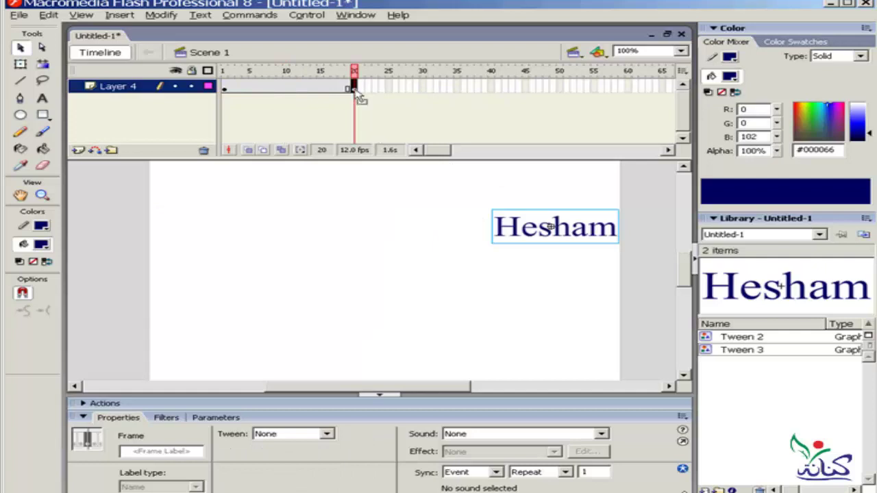
{"action": "right_click", "coordinate": [355, 88]}
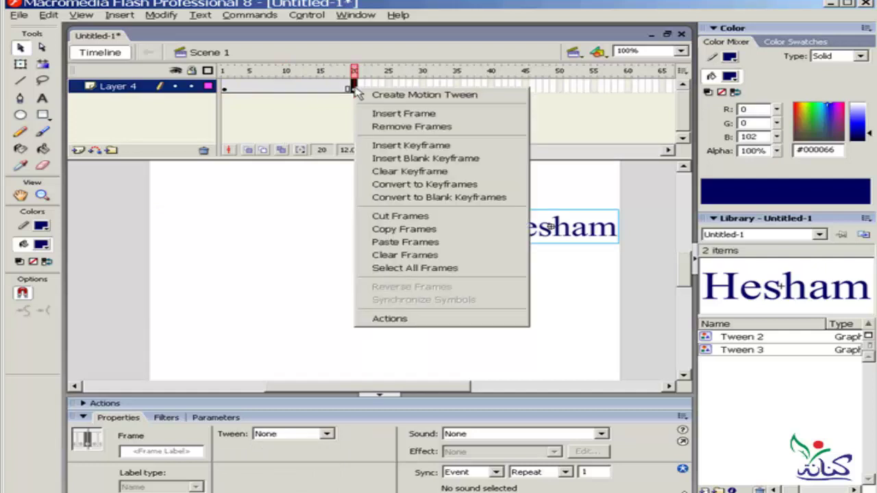
{"action": "left_click", "coordinate": [401, 127]}
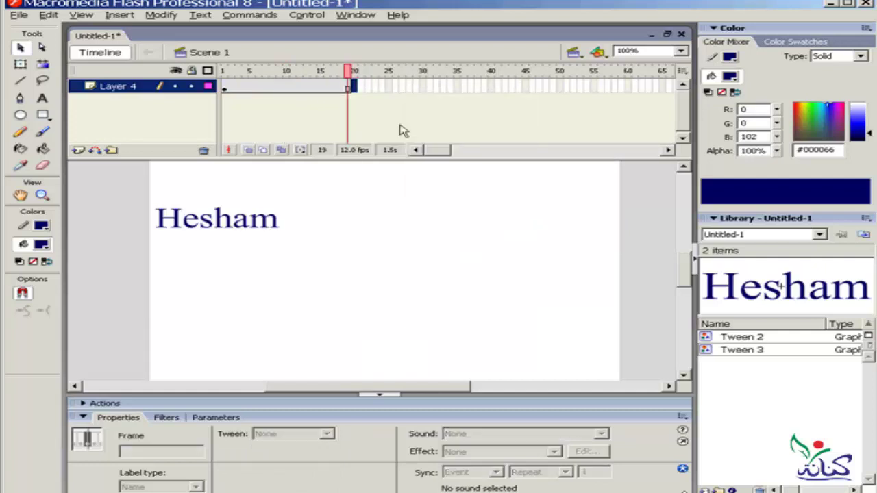
Select the frames between Layer 4's keyframes and create a new motion tween.
{"action": "left_click", "coordinate": [231, 88]}
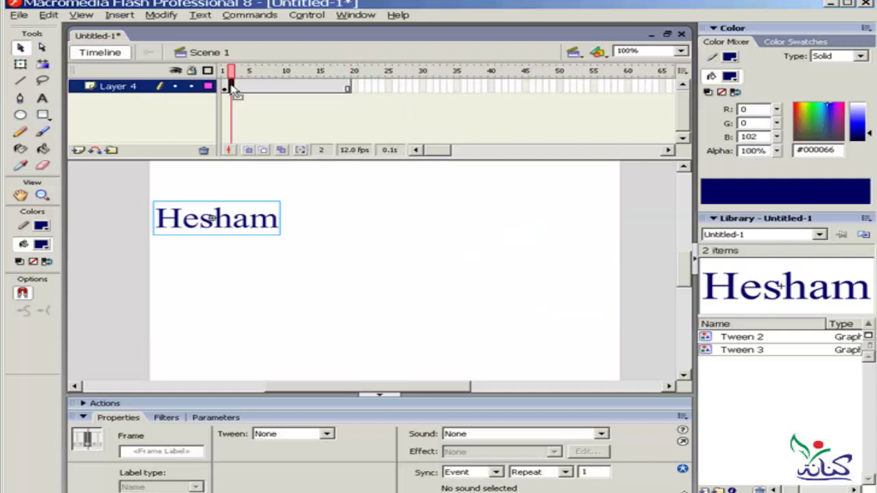
{"action": "left_click", "coordinate": [349, 87]}
{"action": "left_click_drag", "start_coordinate": [228, 87], "coordinate": [350, 89]}
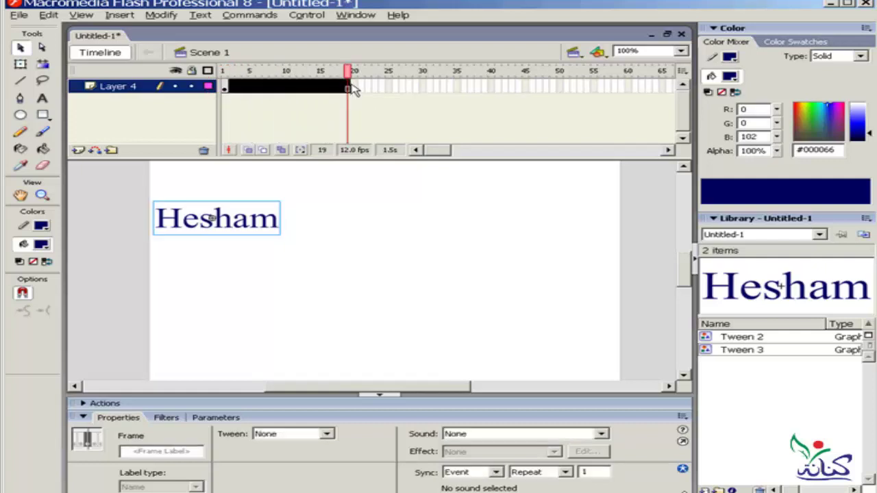
{"action": "right_click", "coordinate": [297, 96]}
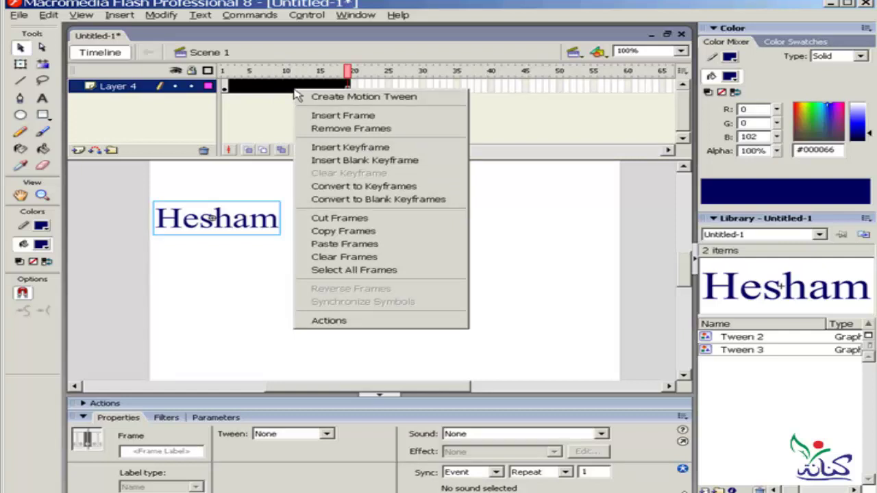
{"action": "left_click", "coordinate": [349, 129]}
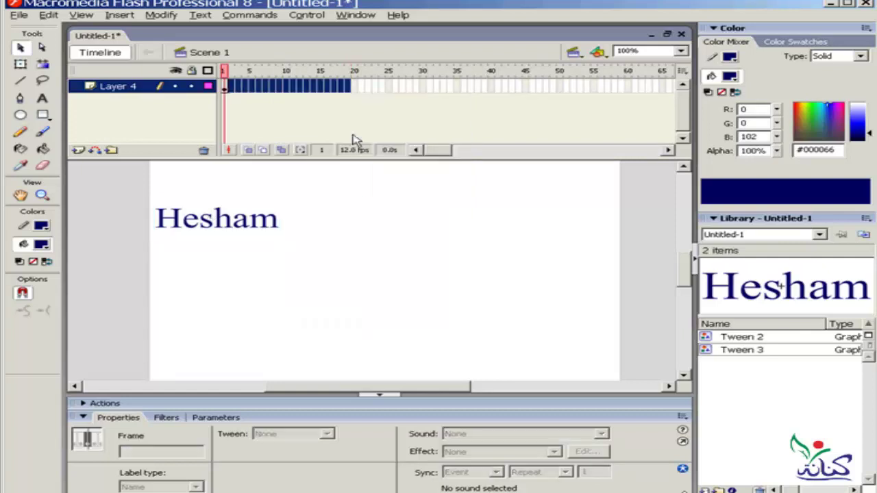
Delete Tween 3 from the Library, undoing the accidental removal of Tween 2 and Hesham.
{"action": "left_click", "coordinate": [359, 233]}
{"action": "left_click", "coordinate": [248, 218]}
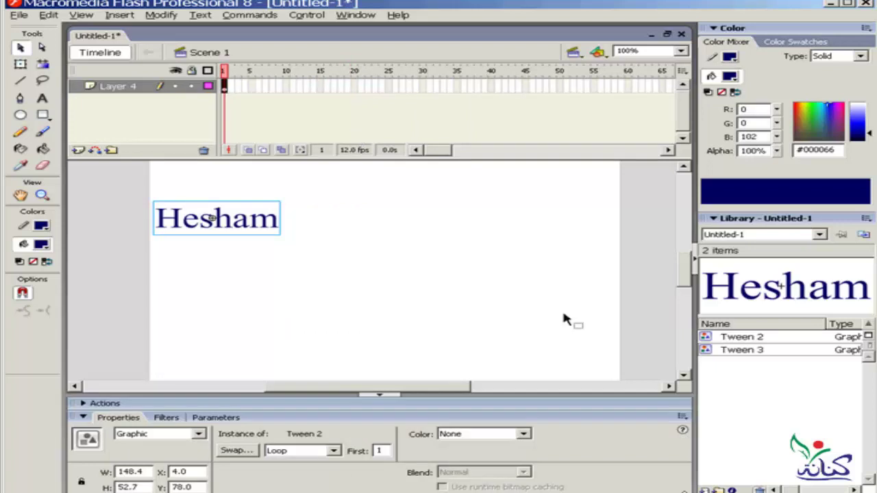
{"action": "left_click", "coordinate": [720, 338]}
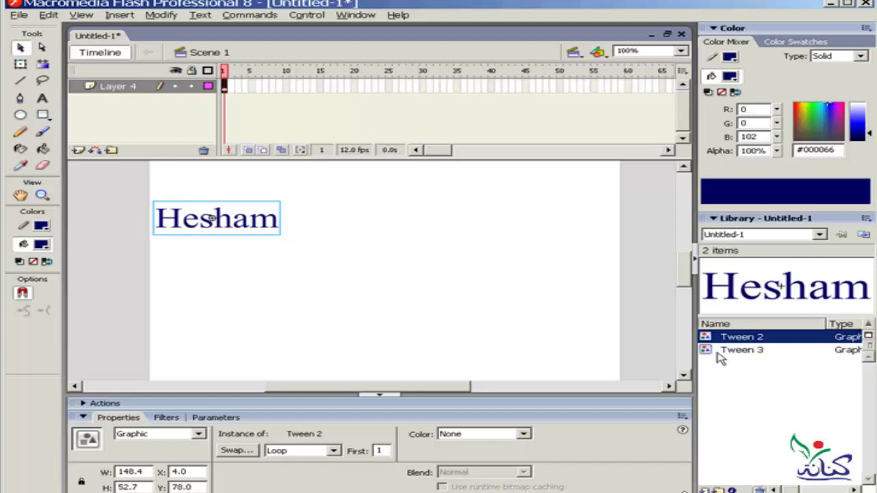
{"action": "left_click", "coordinate": [728, 350]}
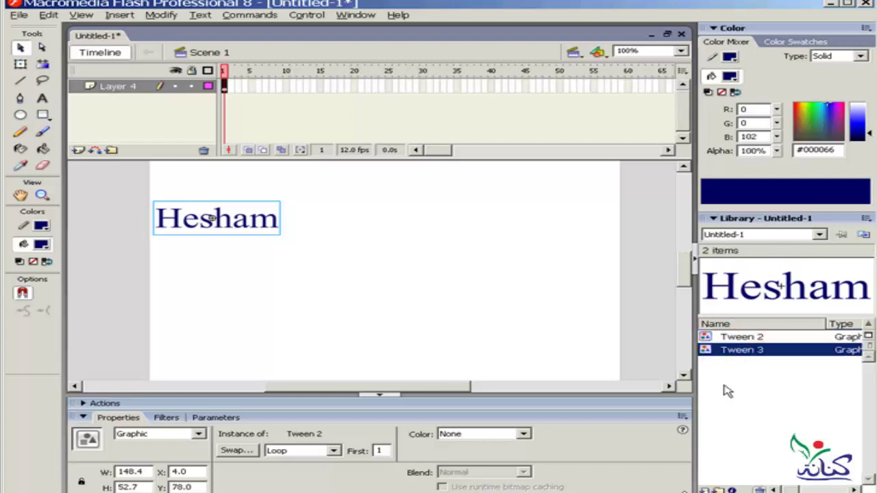
{"action": "key", "text": "Delete"}
{"action": "left_click", "coordinate": [734, 337]}
{"action": "key", "text": "Delete"}
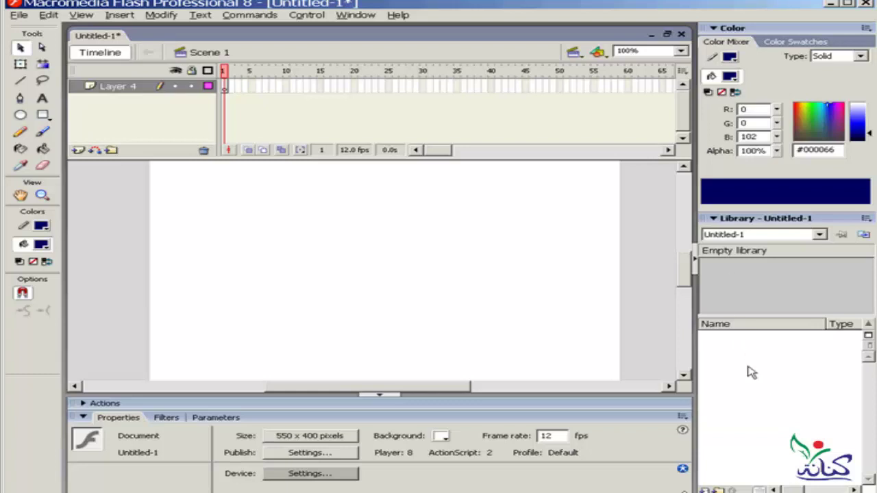
{"action": "key", "text": "ctrl+z"}
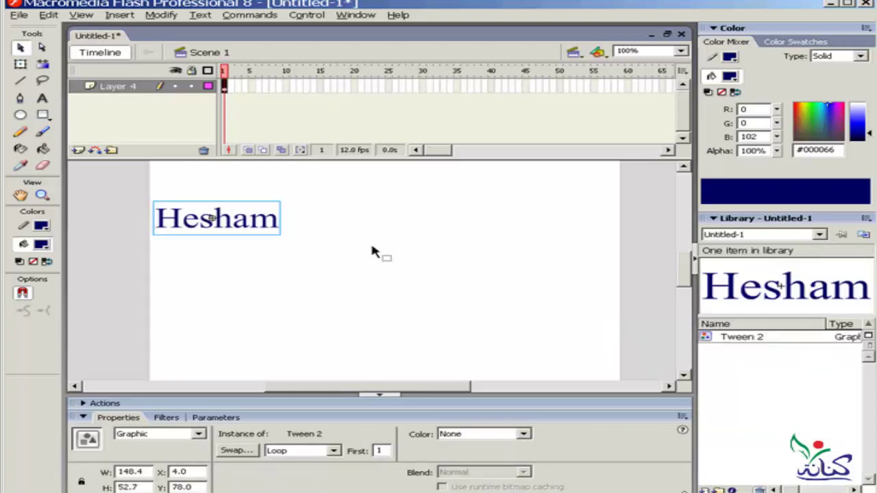
{"action": "left_click", "coordinate": [371, 252]}
Break the Hesham graphic apart twice with Ctrl+B into separate letters.
{"action": "left_click", "coordinate": [232, 228]}
{"action": "left_click_drag", "start_coordinate": [321, 182], "coordinate": [113, 299]}
{"action": "key", "text": "ctrl+b"}
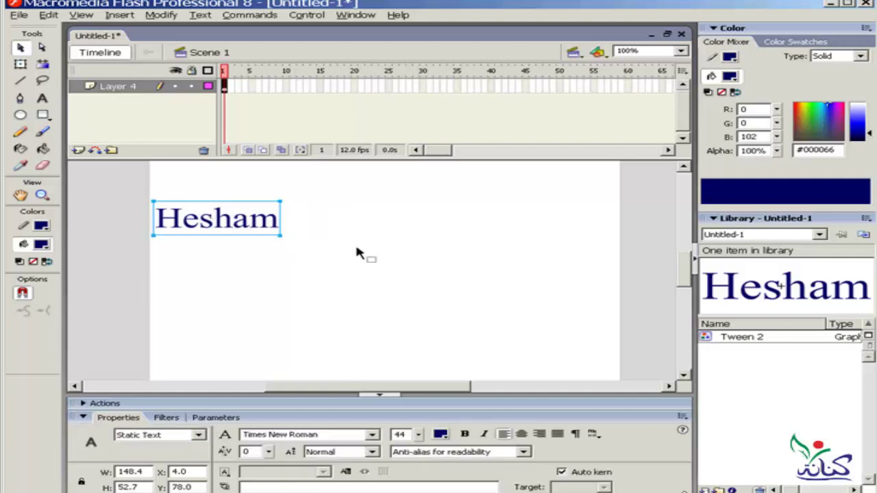
{"action": "key", "text": "ctrl+b"}
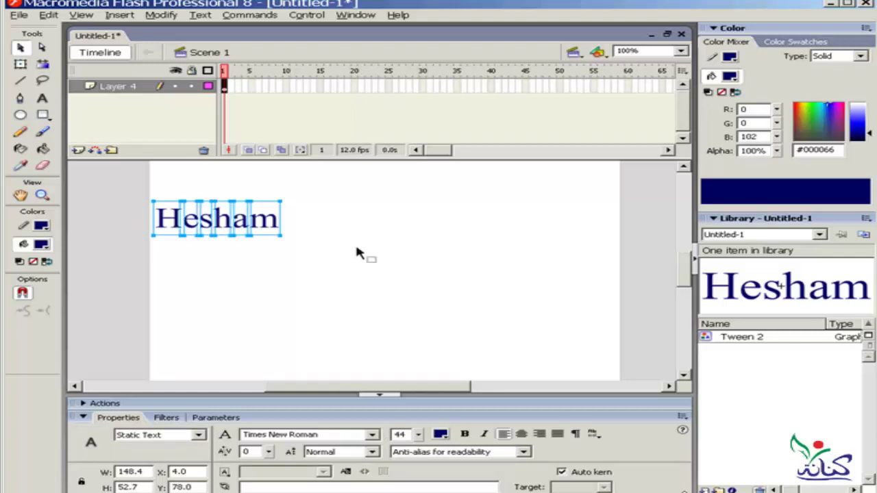
{"action": "left_click", "coordinate": [402, 257]}
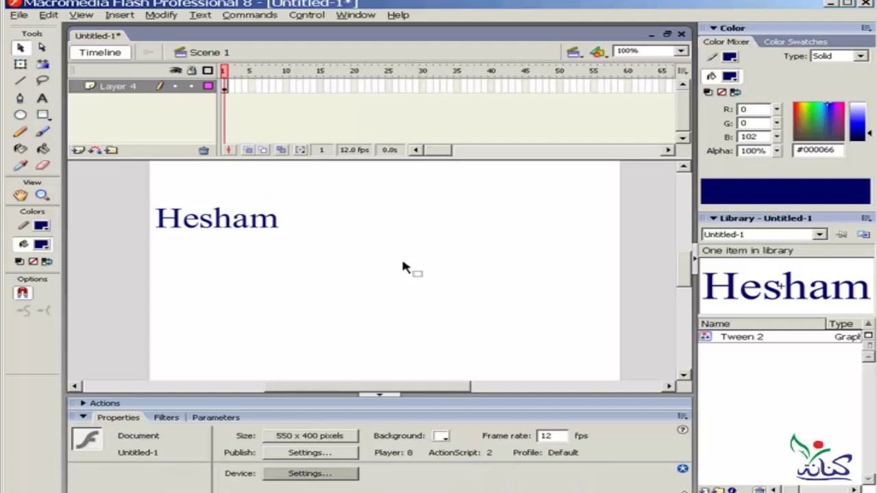
Select the letters m, a, h, s, e and H individually to confirm they're separate.
{"action": "left_click", "coordinate": [265, 220]}
{"action": "left_click", "coordinate": [242, 223]}
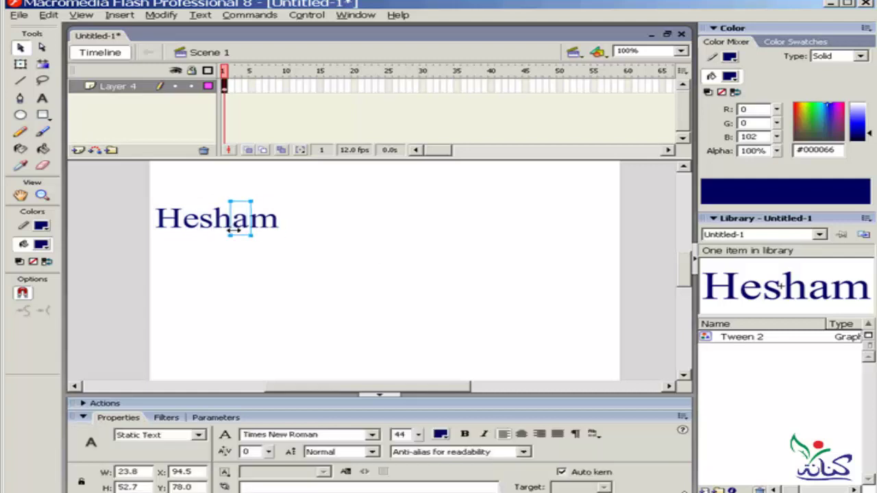
{"action": "left_click", "coordinate": [224, 228]}
{"action": "left_click", "coordinate": [208, 228]}
{"action": "left_click", "coordinate": [189, 229]}
{"action": "left_click", "coordinate": [237, 286]}
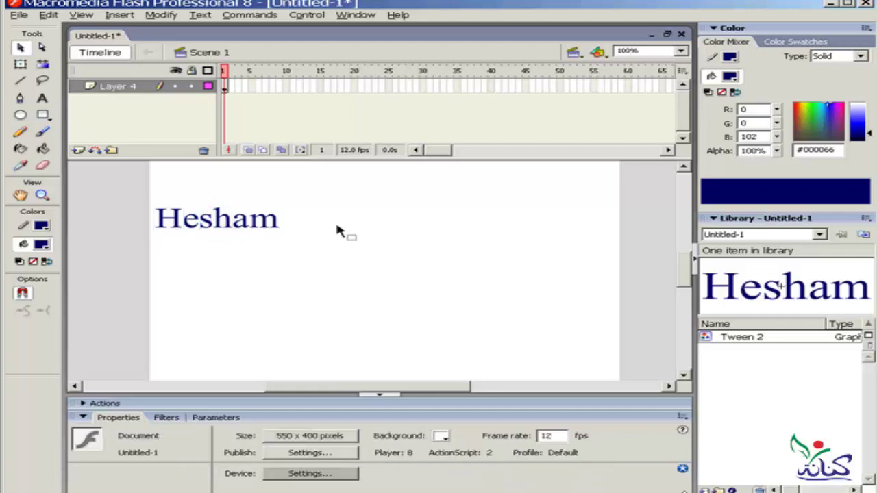
{"action": "left_click_drag", "start_coordinate": [333, 183], "coordinate": [165, 258]}
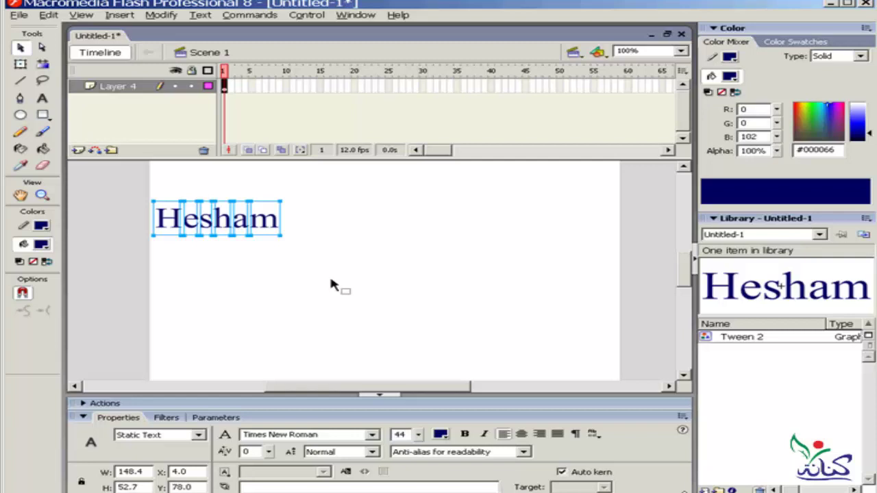
{"action": "left_click", "coordinate": [331, 285]}
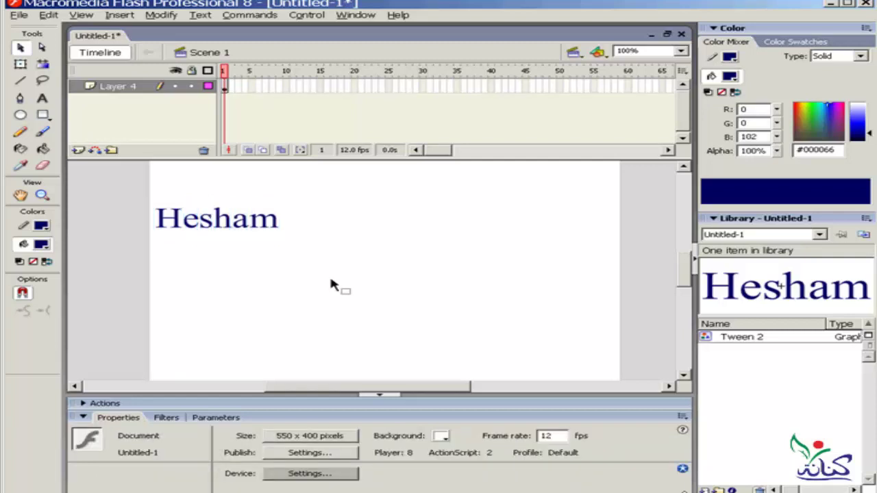
{"action": "left_click", "coordinate": [161, 222]}
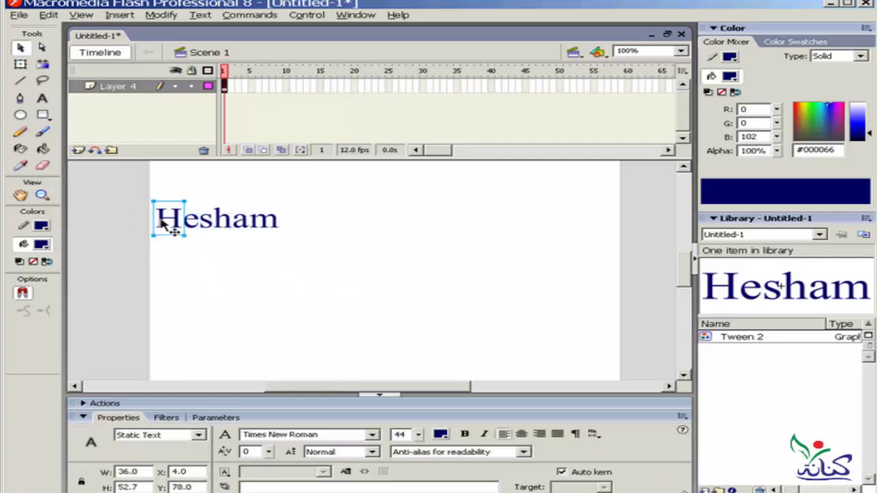
Cut the H and paste it in place on a new Layer 5.
{"action": "right_click", "coordinate": [161, 224]}
{"action": "left_click", "coordinate": [179, 226]}
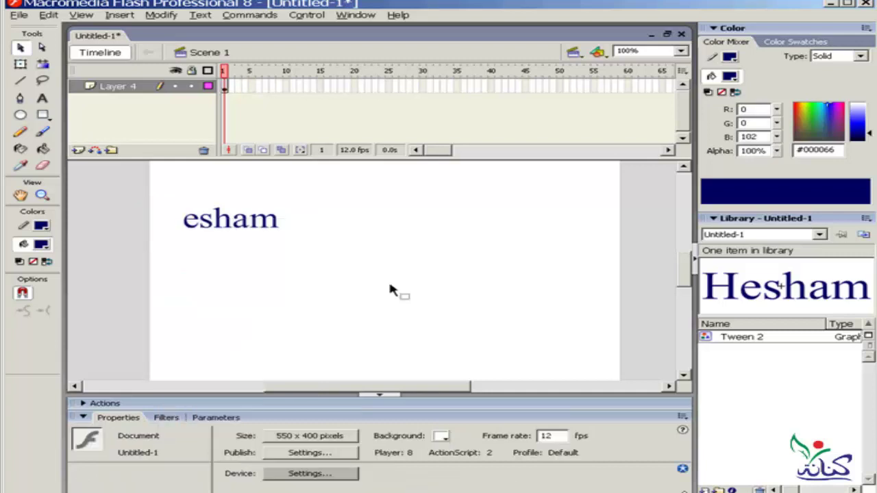
{"action": "left_click", "coordinate": [79, 150]}
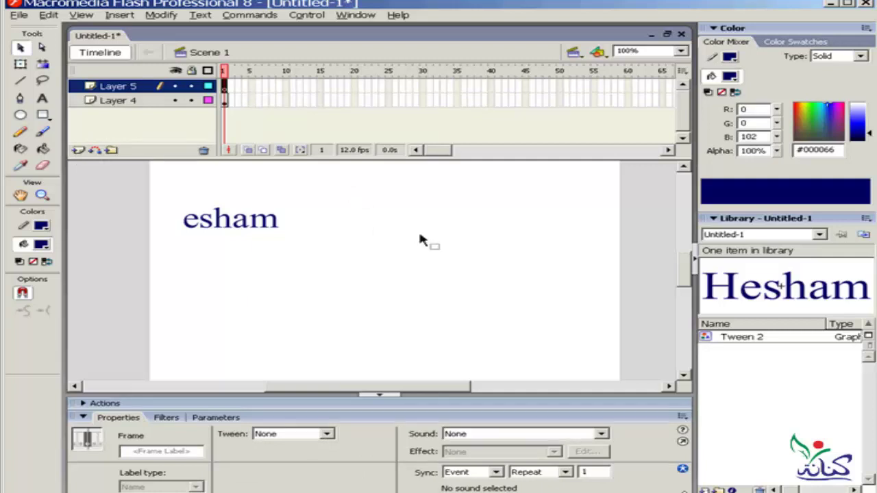
{"action": "key", "text": "ctrl+shift+v"}
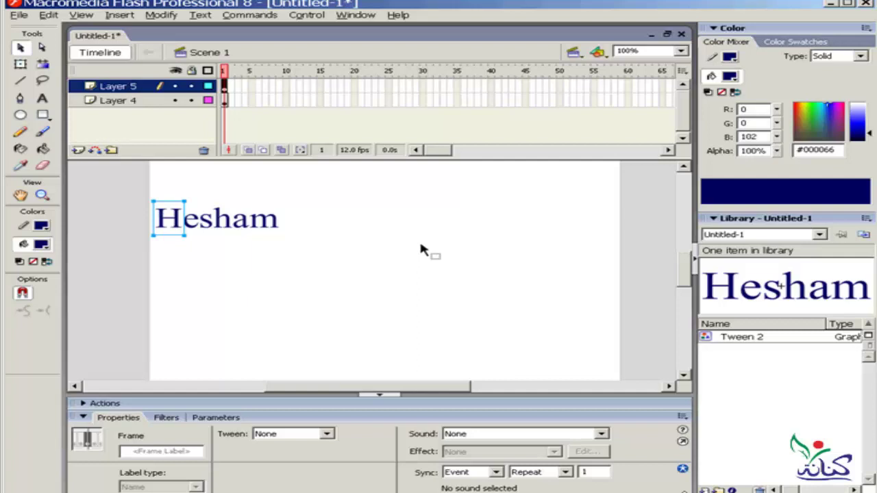
Toggle Layer 4 and Layer 5 visibility to check the separated H.
{"action": "left_click", "coordinate": [174, 100]}
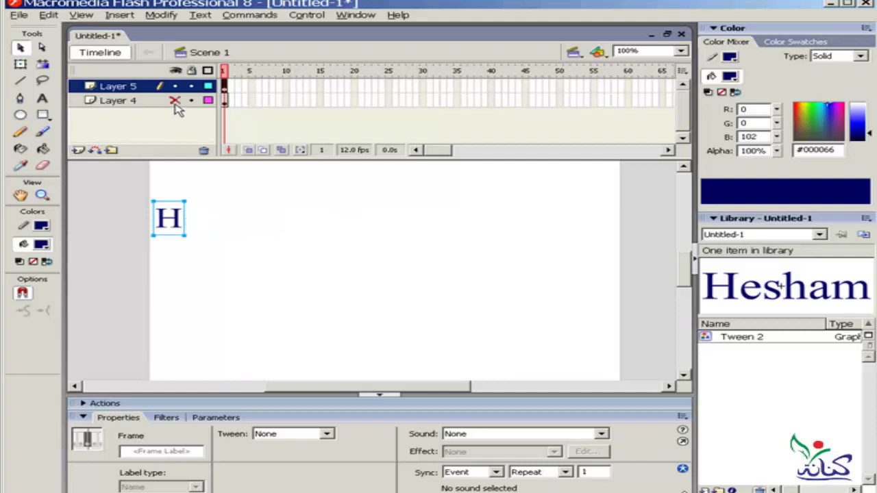
{"action": "left_click", "coordinate": [175, 101]}
{"action": "left_click", "coordinate": [174, 87]}
{"action": "left_click", "coordinate": [175, 86]}
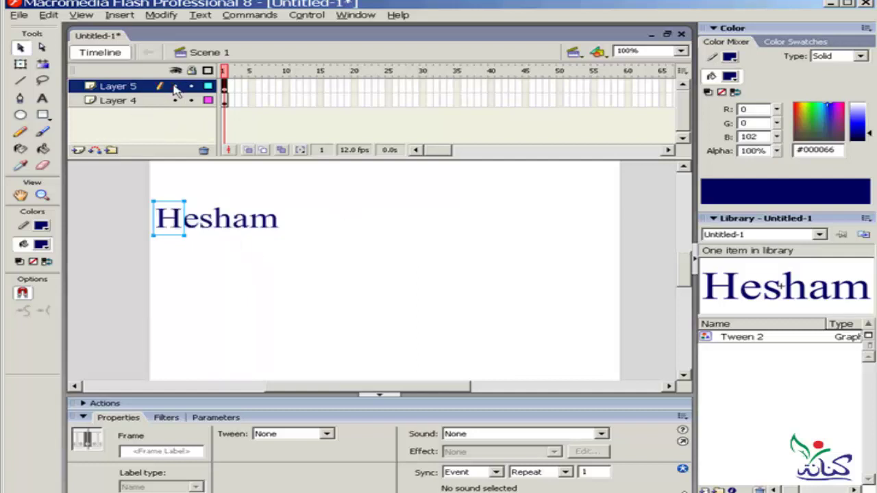
{"action": "left_click", "coordinate": [294, 301]}
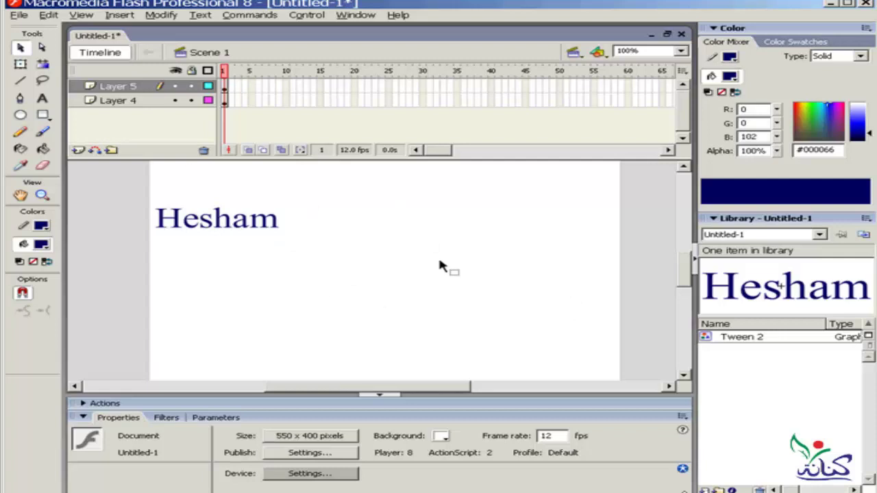
Revert the paste so the H returns to Hesham on Layer 4.
{"action": "key", "text": "ctrl+a"}
{"action": "key", "text": "ctrl+b"}
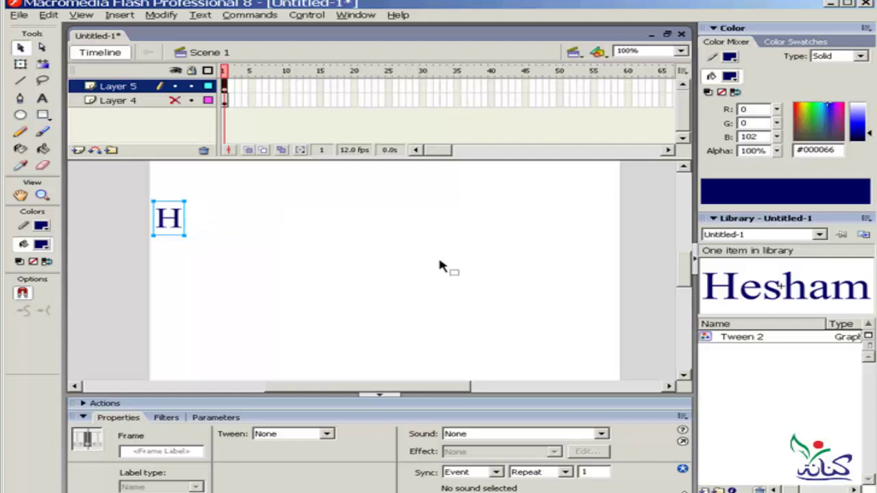
{"action": "key", "text": "Delete"}
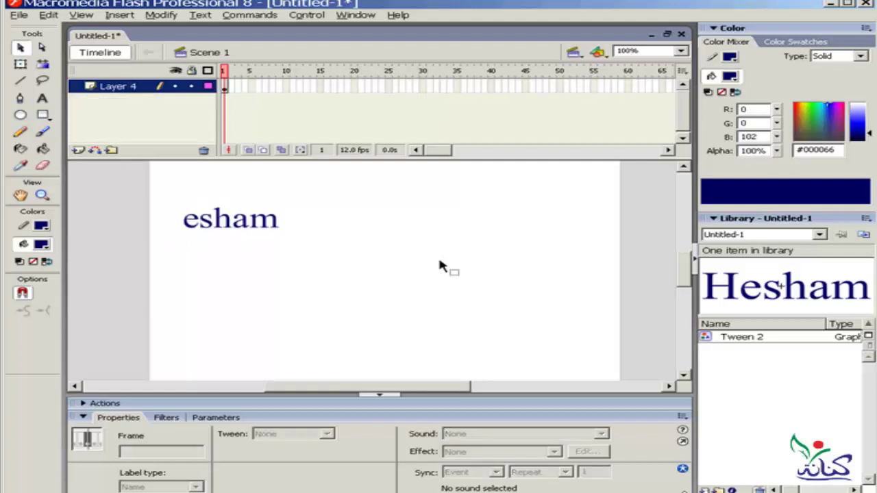
{"action": "key", "text": "ctrl+z"}
Distribute all six Hesham letters to their own layers and enlarge the timeline to show them.
{"action": "left_click", "coordinate": [284, 288]}
{"action": "left_click_drag", "start_coordinate": [336, 189], "coordinate": [236, 221]}
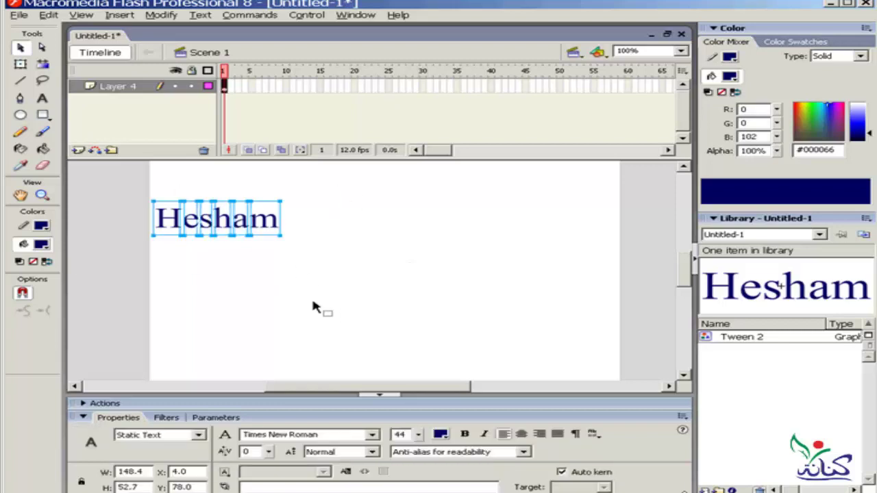
{"action": "right_click", "coordinate": [175, 221]}
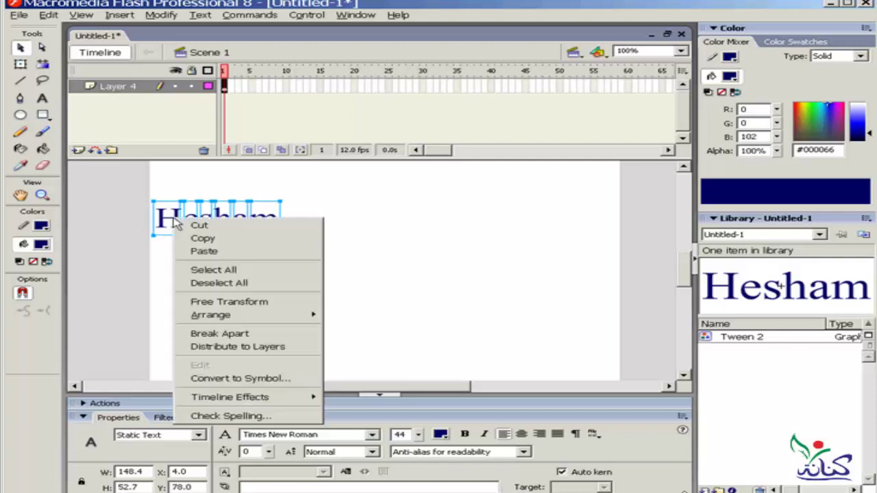
{"action": "left_click", "coordinate": [305, 348]}
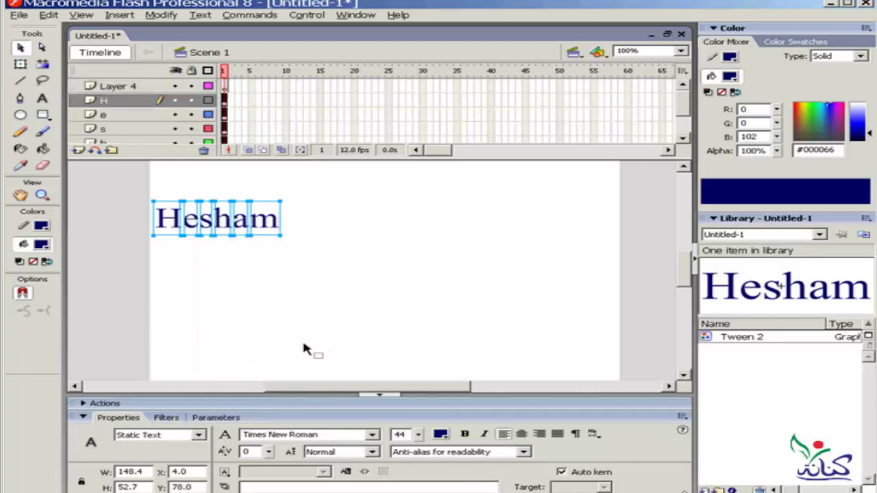
{"action": "left_click_drag", "start_coordinate": [432, 159], "coordinate": [433, 211]}
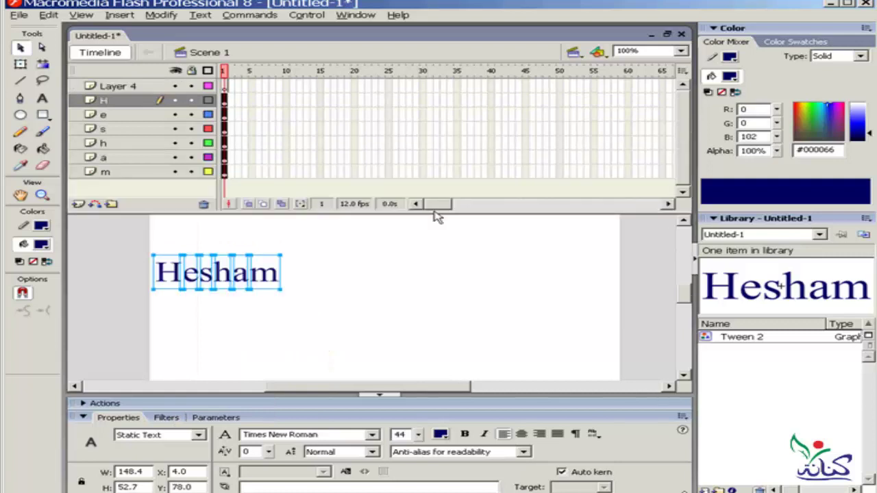
{"action": "left_click", "coordinate": [225, 87]}
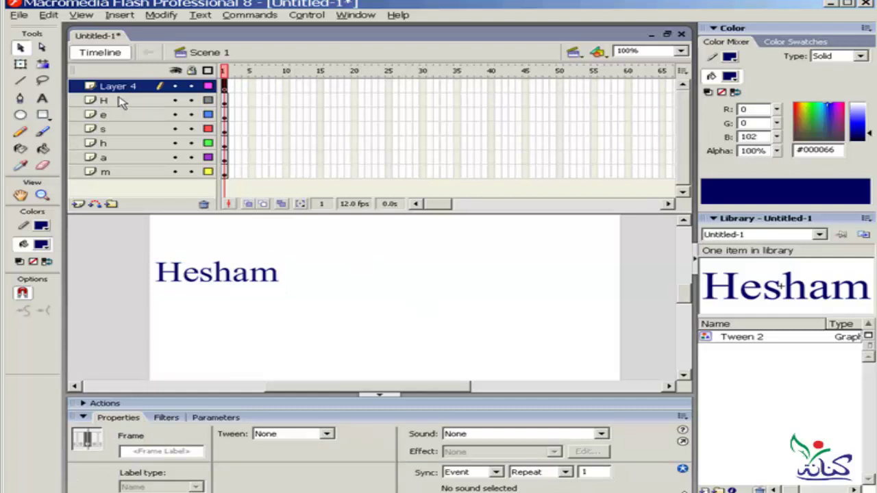
Hide the H, e, s, h, a and m layers in turn, then show all layers again.
{"action": "left_click", "coordinate": [174, 100]}
{"action": "left_click", "coordinate": [175, 114]}
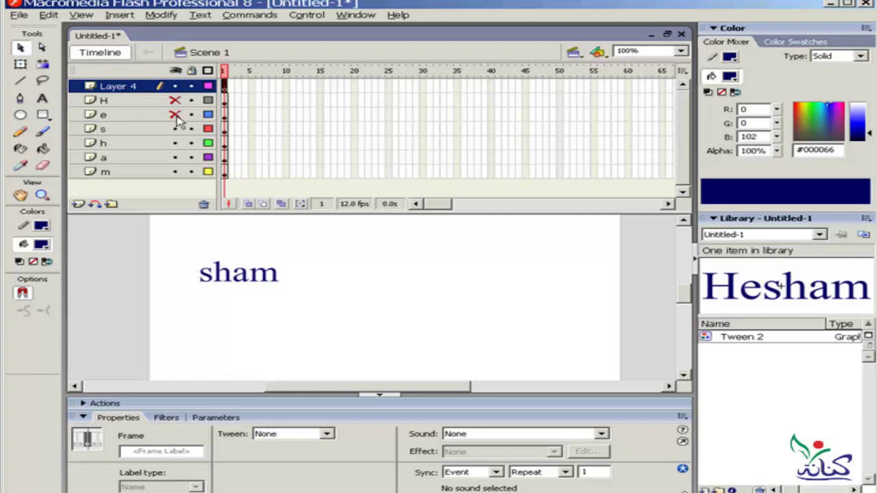
{"action": "left_click", "coordinate": [174, 129]}
{"action": "left_click", "coordinate": [174, 142]}
{"action": "left_click", "coordinate": [175, 157]}
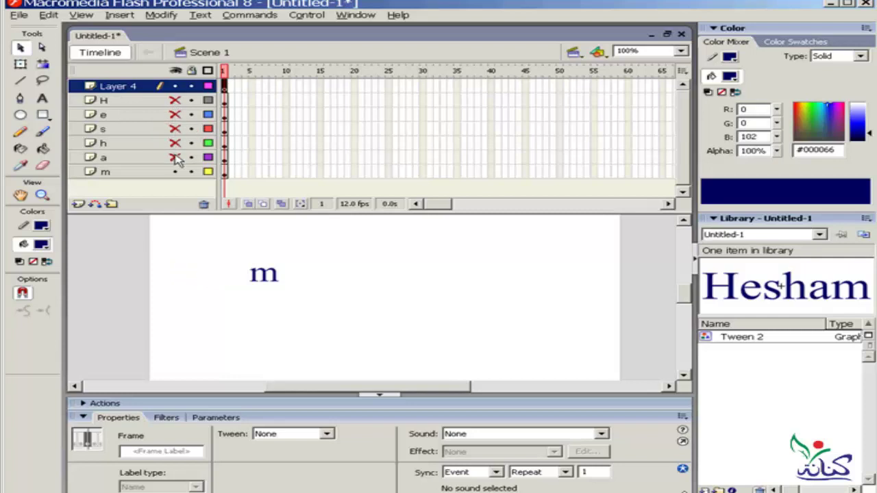
{"action": "left_click", "coordinate": [175, 172]}
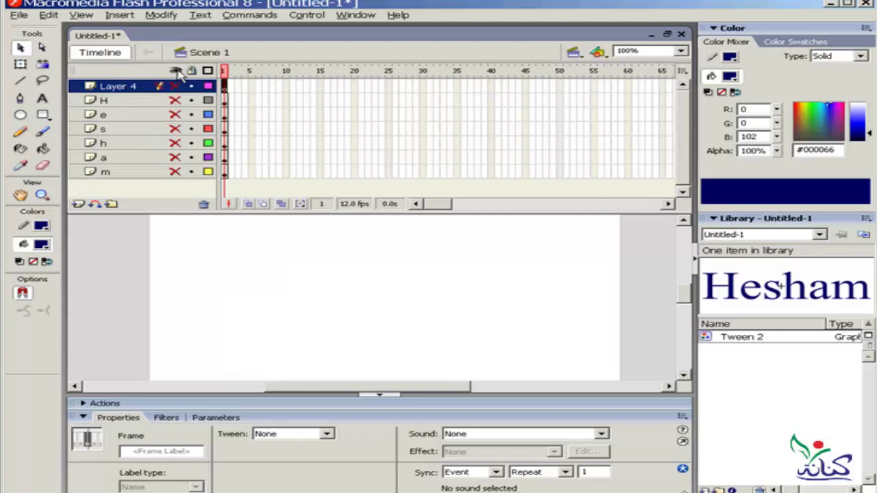
{"action": "left_click", "coordinate": [176, 72]}
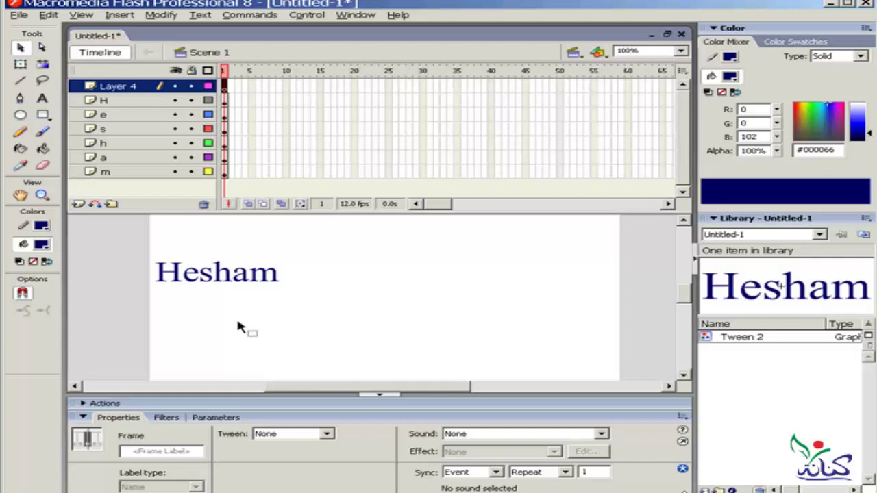
Create a new layer folder and delete the empty Layer 4.
{"action": "left_click", "coordinate": [112, 204]}
{"action": "left_click", "coordinate": [133, 103]}
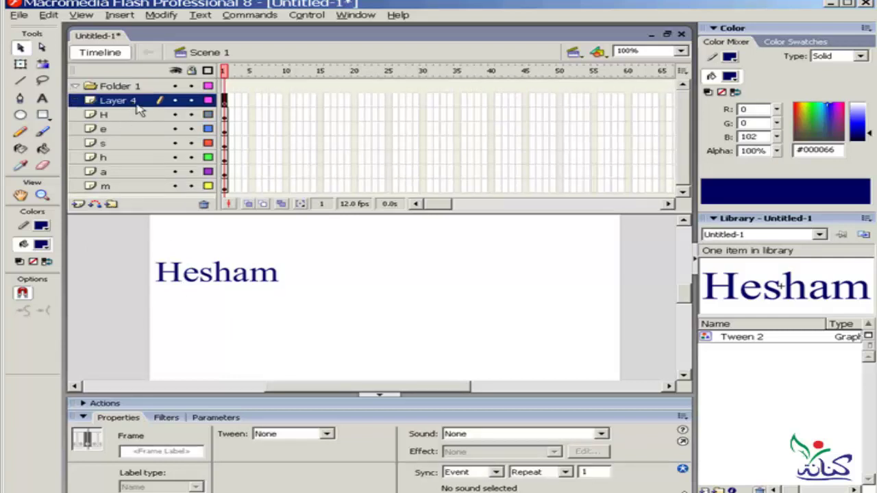
{"action": "left_click", "coordinate": [203, 204]}
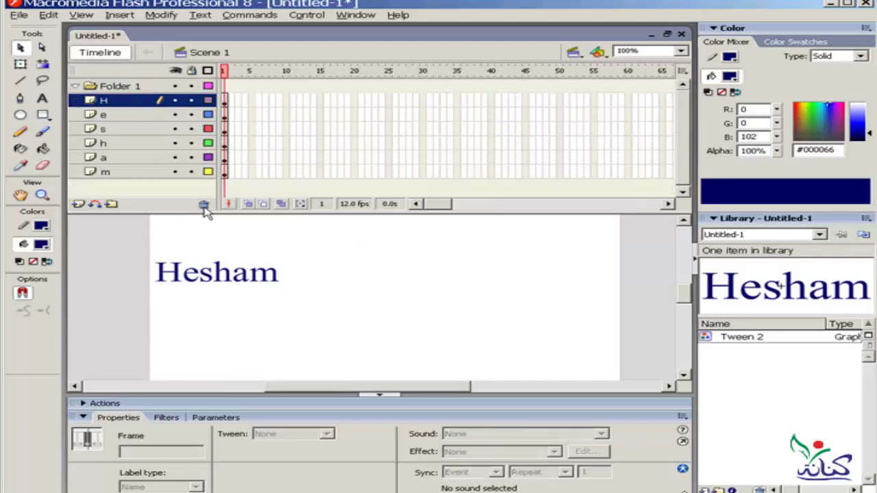
Move the H, e, s, h, a and m layers into Folder 1.
{"action": "left_click", "coordinate": [113, 115], "text": "shift"}
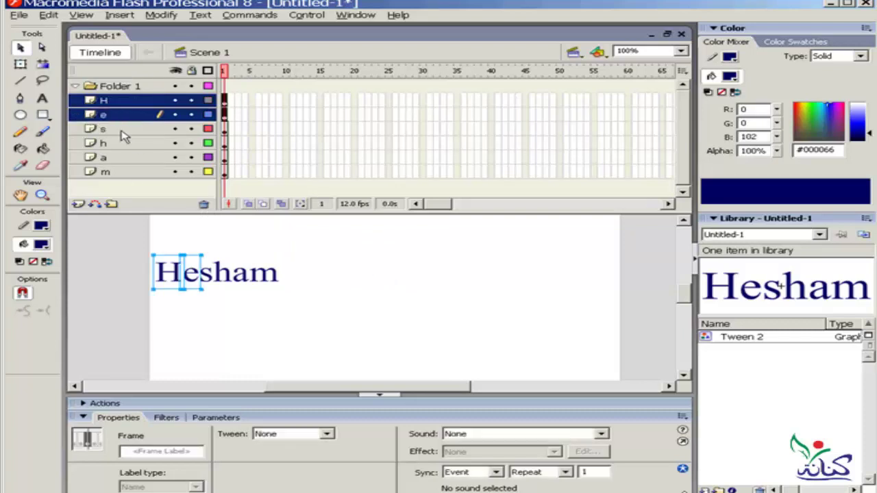
{"action": "left_click", "coordinate": [121, 130], "text": "shift"}
{"action": "left_click", "coordinate": [140, 143], "text": "shift"}
{"action": "left_click", "coordinate": [146, 158], "text": "shift"}
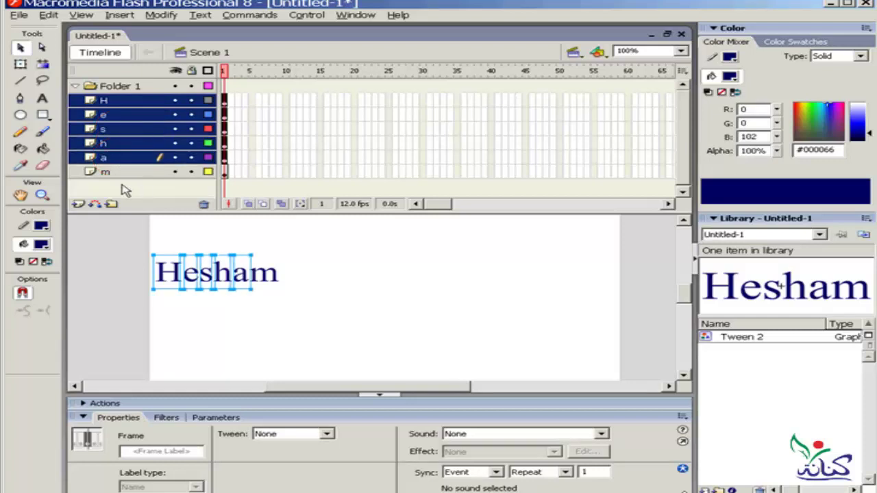
{"action": "left_click", "coordinate": [130, 173], "text": "shift"}
{"action": "left_click_drag", "start_coordinate": [94, 100], "coordinate": [91, 87]}
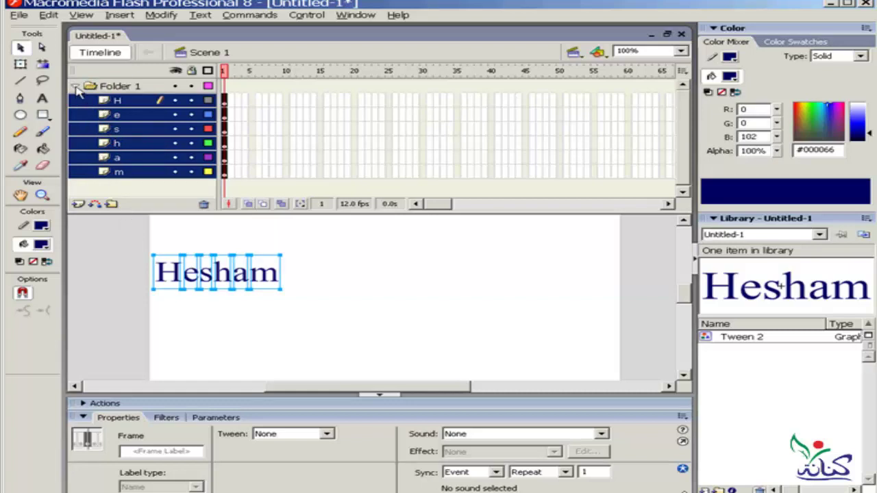
{"action": "left_click", "coordinate": [75, 87]}
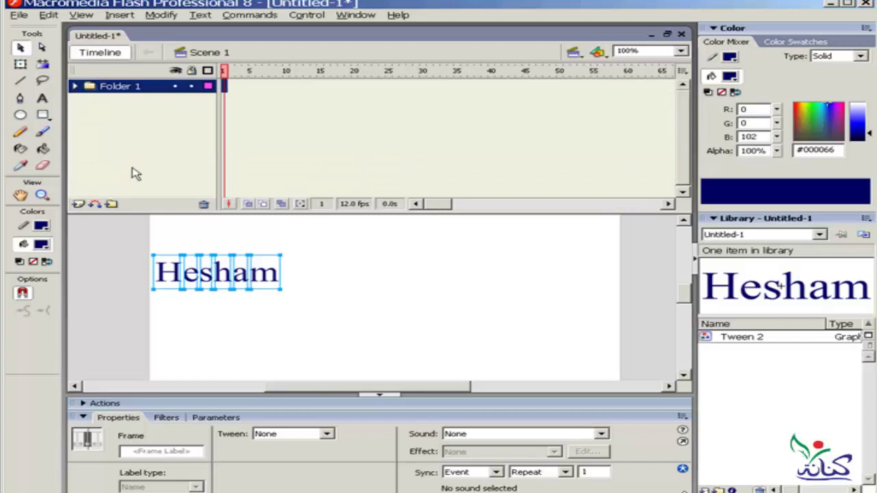
{"action": "left_click", "coordinate": [74, 86]}
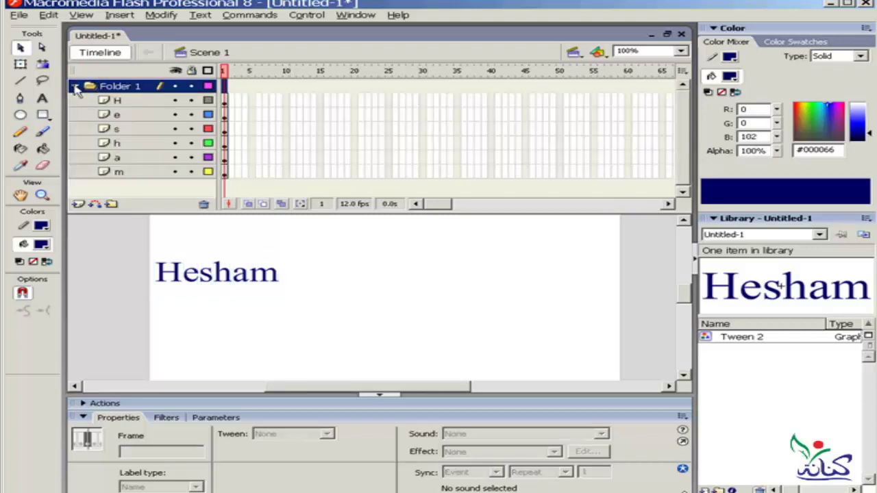
{"action": "left_click", "coordinate": [230, 325]}
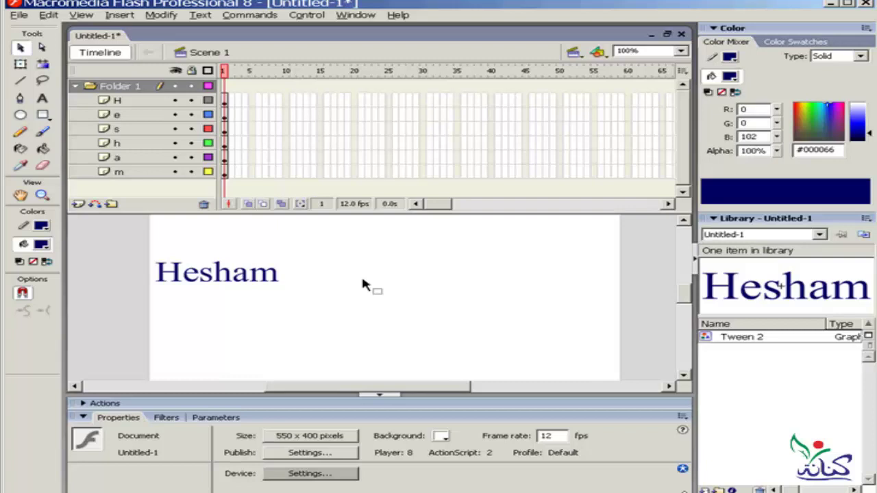
Insert keyframes at frame 30 on all six letter layers, H through m.
{"action": "left_click", "coordinate": [423, 100]}
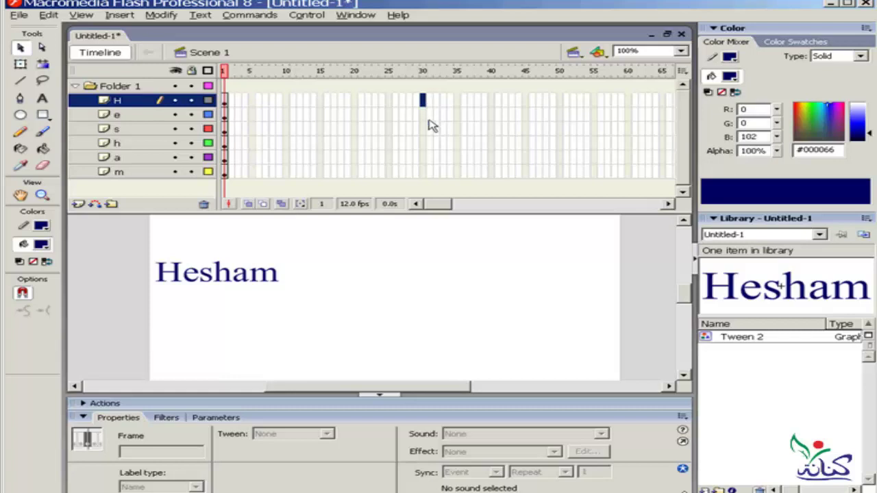
{"action": "left_click", "coordinate": [422, 115], "text": "shift"}
{"action": "left_click_drag", "start_coordinate": [423, 130], "coordinate": [422, 173]}
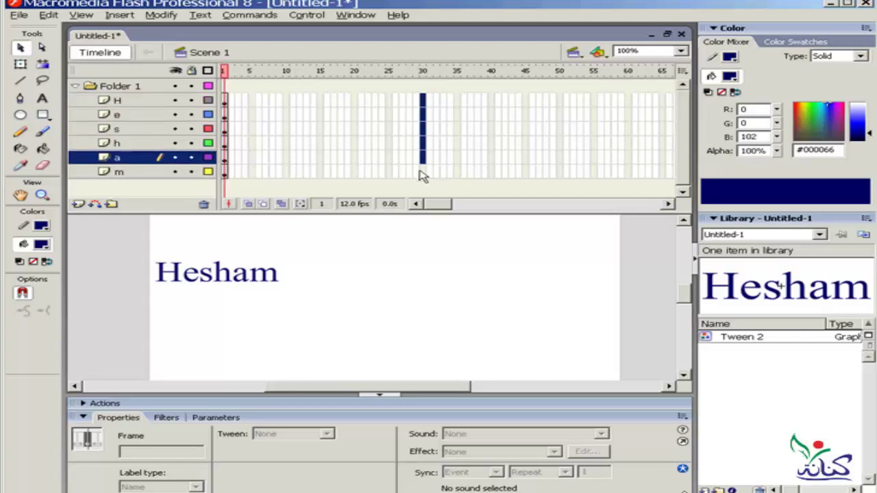
{"action": "left_click", "coordinate": [422, 173], "text": "shift"}
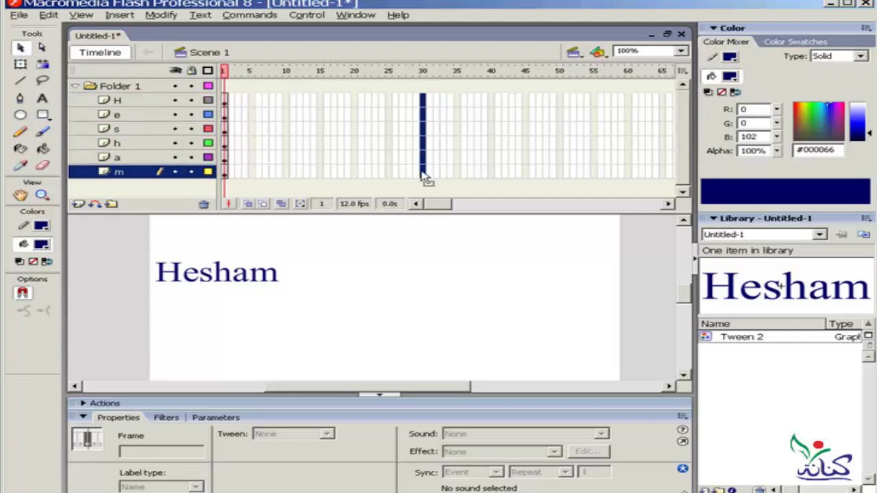
{"action": "right_click", "coordinate": [423, 104]}
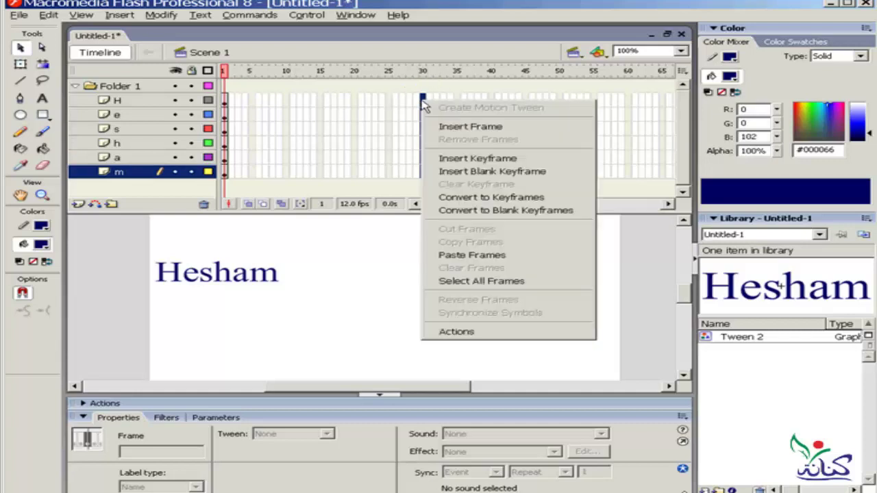
{"action": "left_click", "coordinate": [531, 158]}
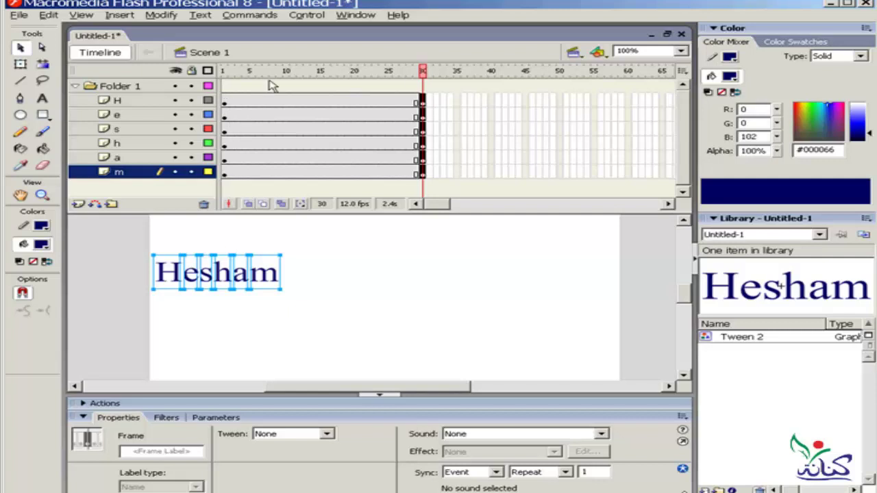
Lock every layer except H and drag the H below the stage at frame 1.
{"action": "mouse_move", "coordinate": [417, 73]}
{"action": "left_mouse_down"}
{"action": "mouse_move", "coordinate": [227, 76]}
{"action": "mouse_move", "coordinate": [417, 76]}
{"action": "mouse_move", "coordinate": [226, 100]}
{"action": "left_mouse_up"}
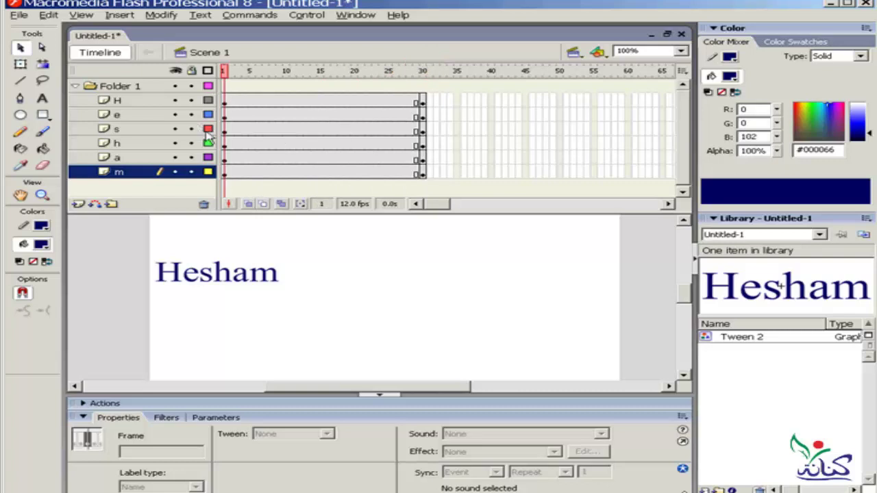
{"action": "left_click", "coordinate": [191, 71]}
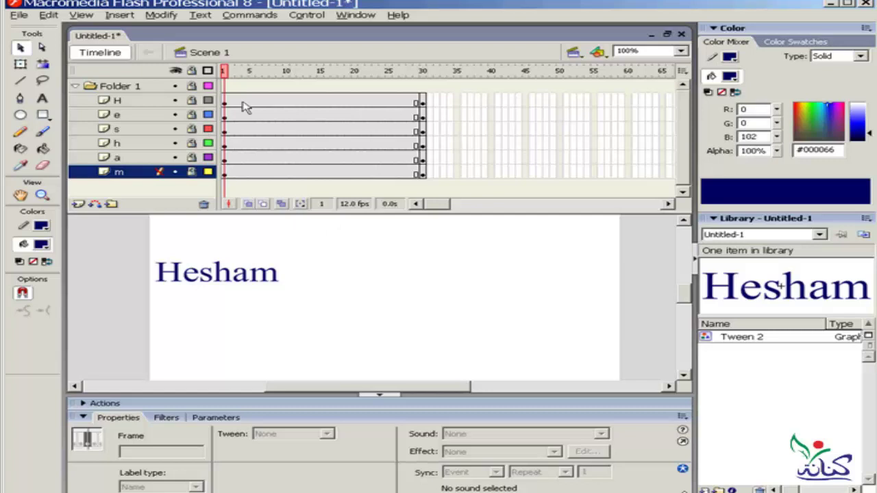
{"action": "left_click", "coordinate": [191, 100]}
{"action": "left_click", "coordinate": [225, 101]}
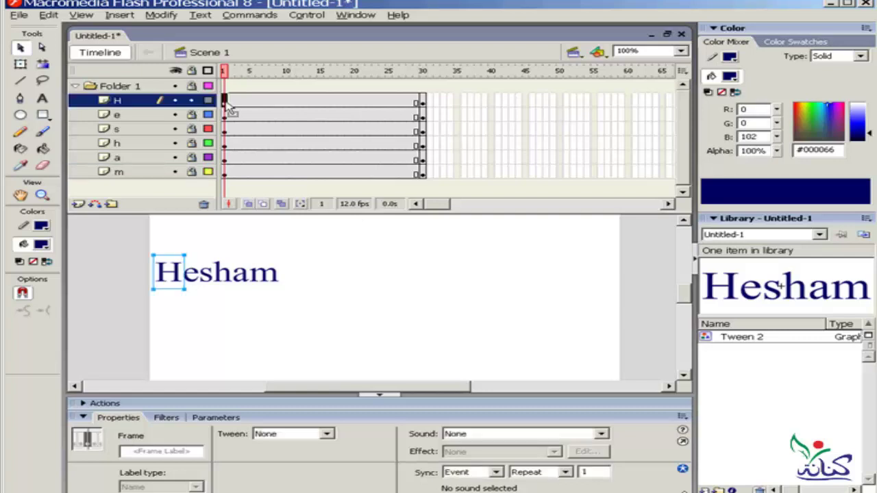
{"action": "left_click", "coordinate": [423, 104]}
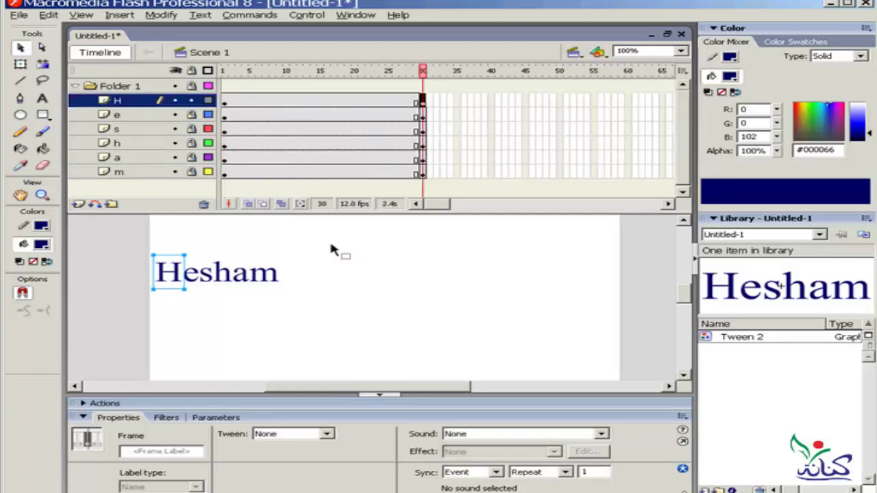
{"action": "left_click", "coordinate": [227, 103]}
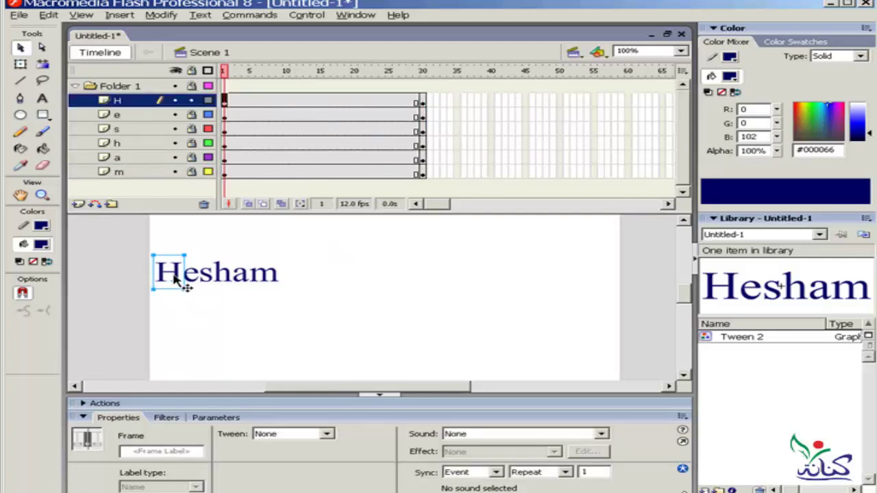
{"action": "left_click_drag", "start_coordinate": [171, 274], "coordinate": [173, 373]}
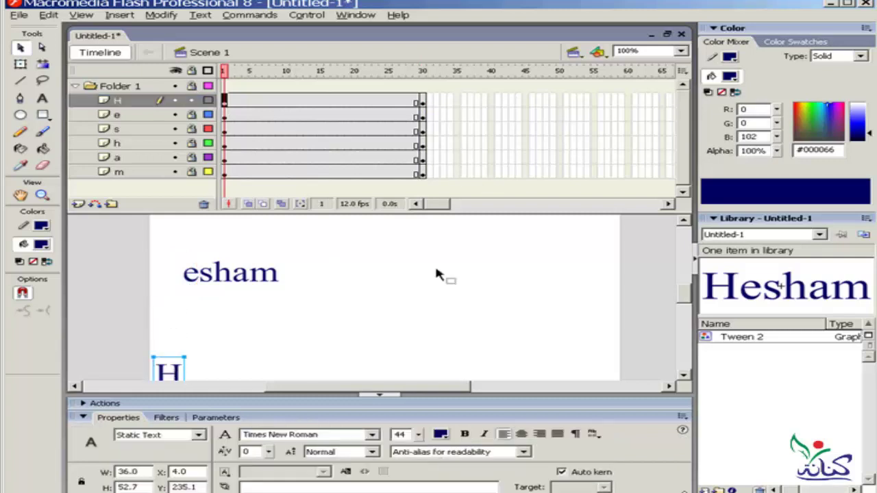
{"action": "left_click", "coordinate": [423, 101]}
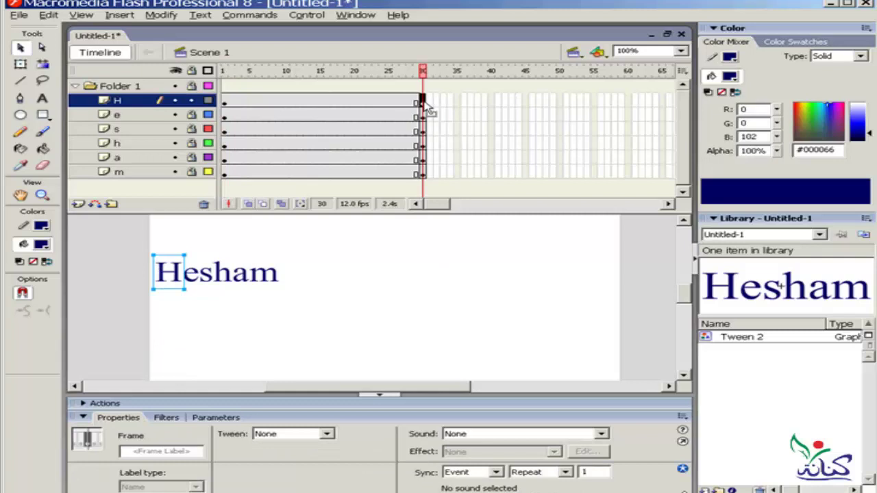
Create a motion tween on layer H over frames 1–30 and lock the layer.
{"action": "right_click", "coordinate": [330, 101]}
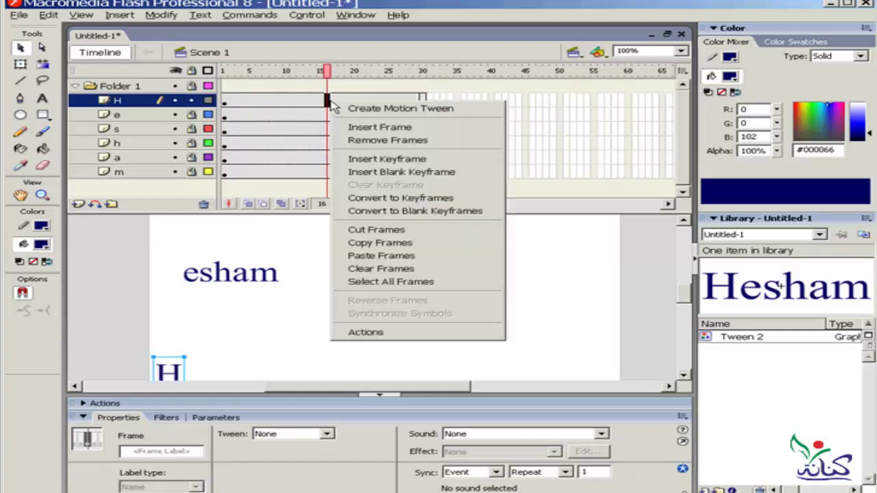
{"action": "left_click", "coordinate": [356, 108]}
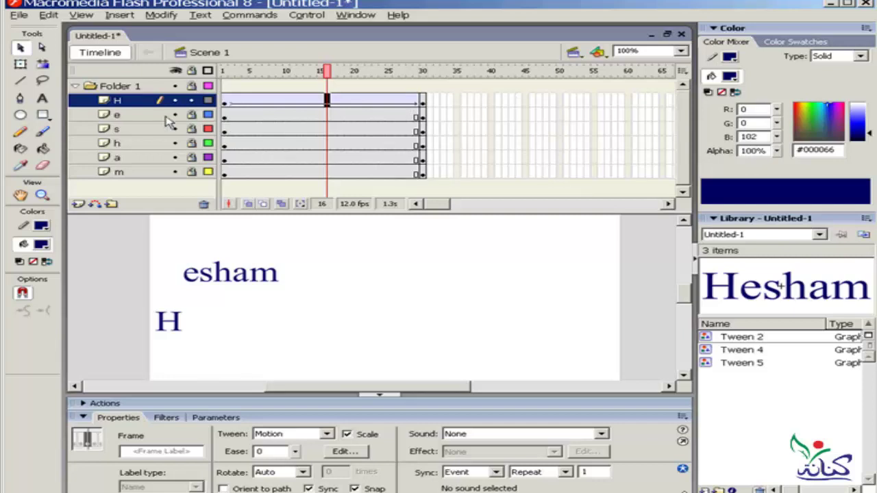
{"action": "left_click", "coordinate": [191, 101]}
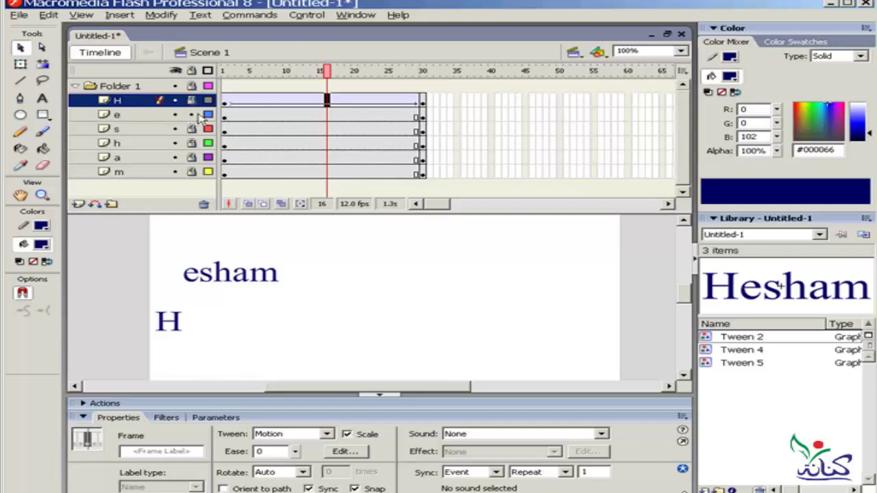
{"action": "left_click", "coordinate": [224, 115]}
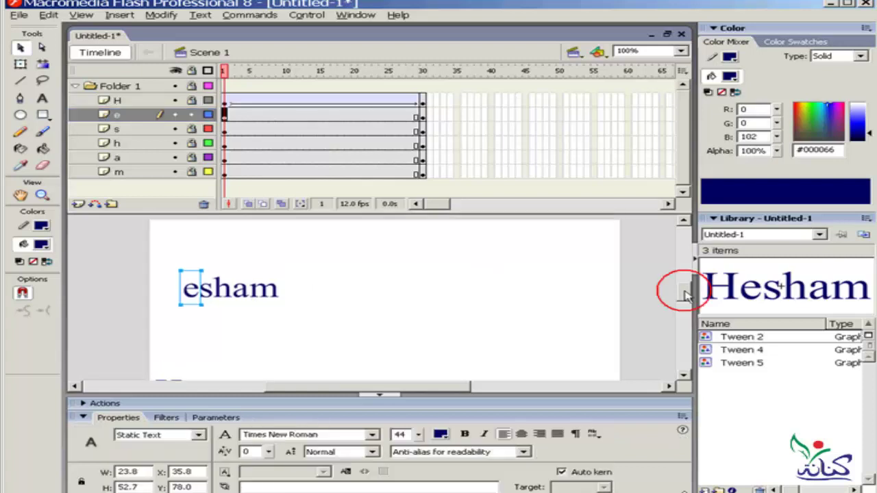
Move the e above the stage at frame 1 and give layer e a motion tween.
{"action": "left_click_drag", "start_coordinate": [685, 295], "coordinate": [684, 288]}
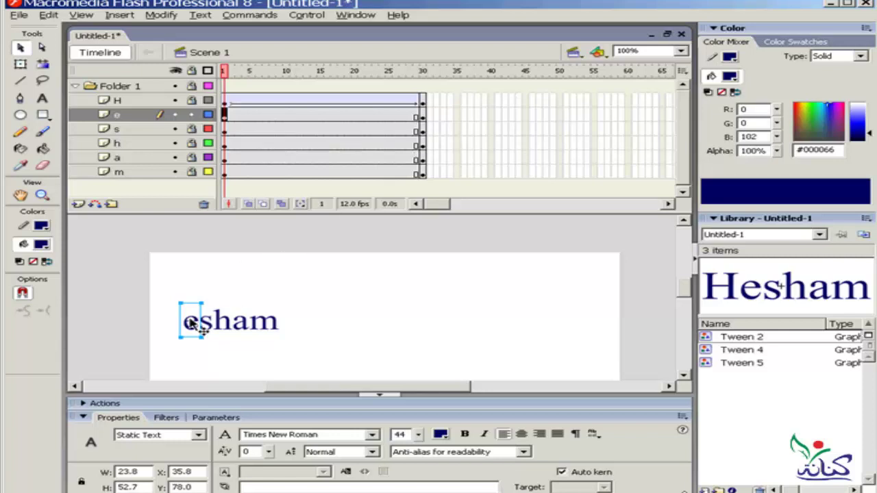
{"action": "left_click_drag", "start_coordinate": [200, 327], "coordinate": [197, 285]}
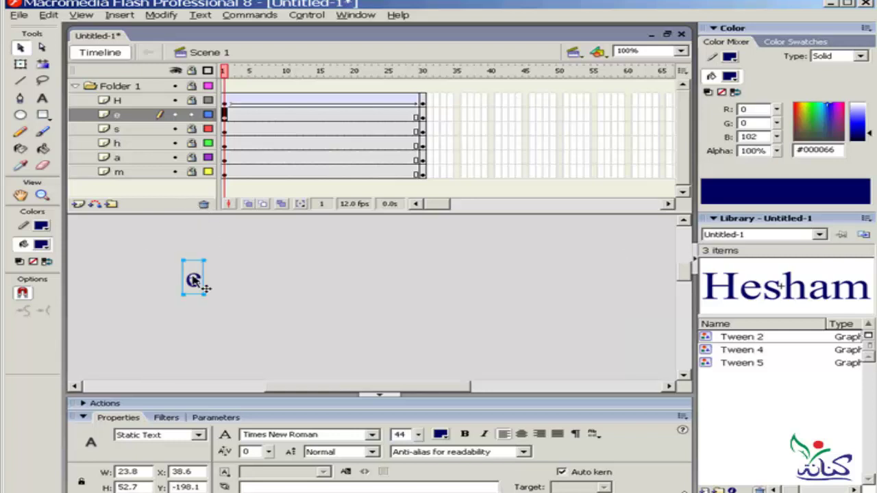
{"action": "left_click_drag", "start_coordinate": [685, 274], "coordinate": [685, 305]}
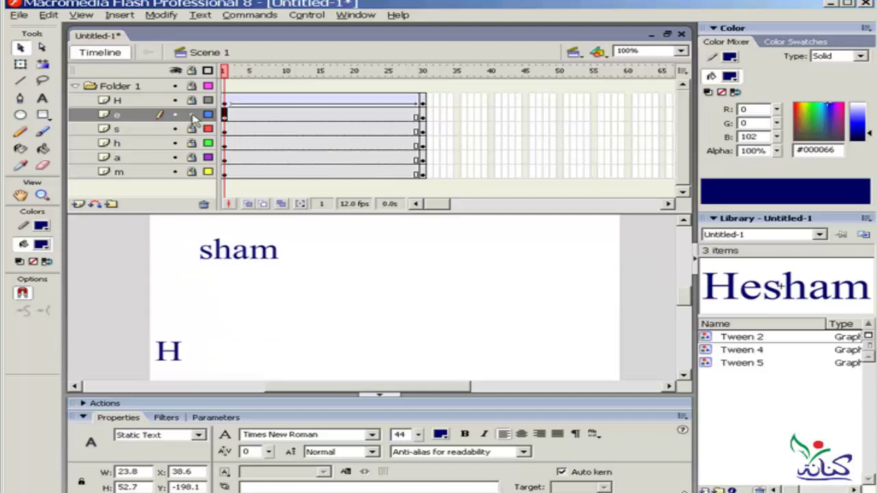
{"action": "left_click", "coordinate": [293, 114]}
{"action": "right_click", "coordinate": [292, 114]}
{"action": "left_click", "coordinate": [322, 124]}
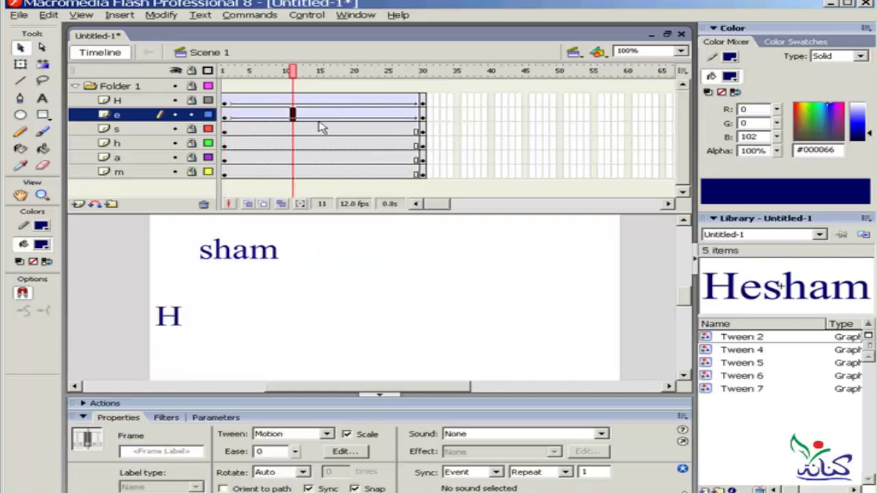
Move the s to the stage's lower-right corner at frame 1 and motion-tween layer s.
{"action": "left_click", "coordinate": [192, 128]}
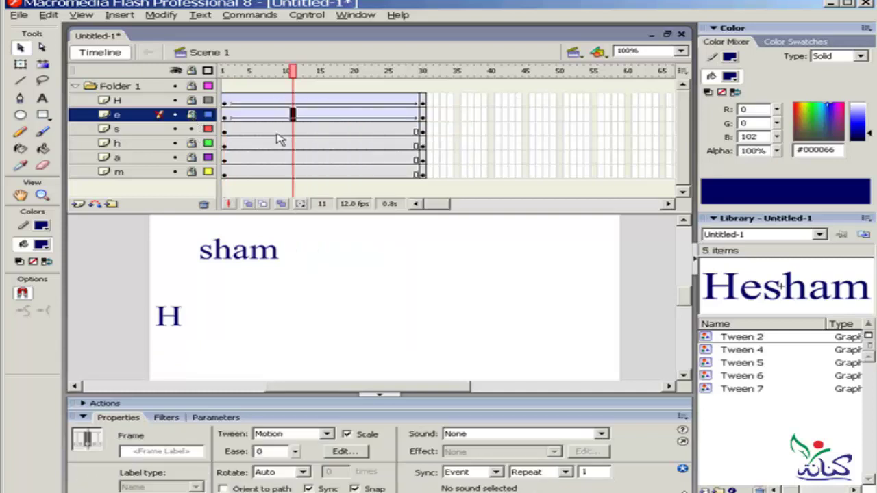
{"action": "left_click", "coordinate": [225, 130]}
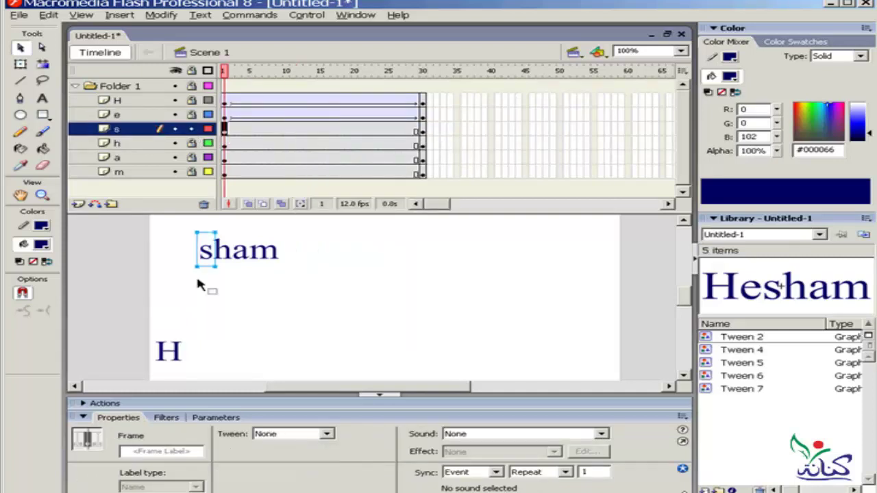
{"action": "left_click_drag", "start_coordinate": [209, 255], "coordinate": [654, 368]}
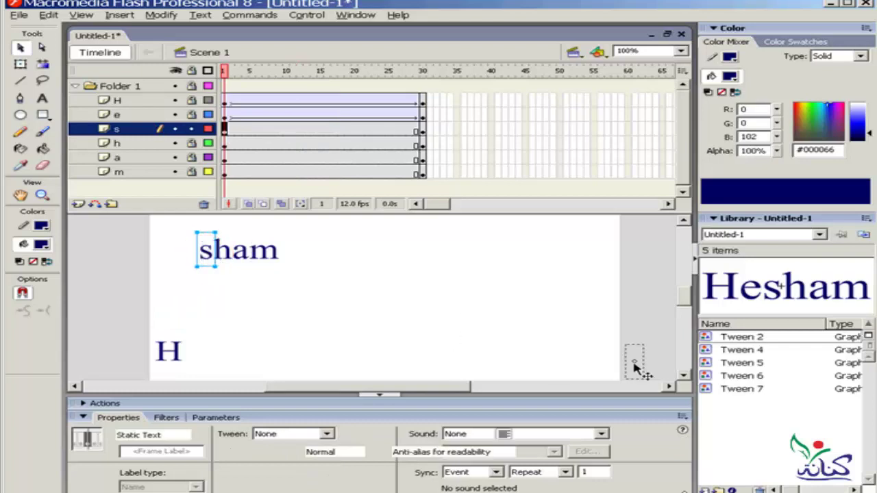
{"action": "left_click", "coordinate": [422, 130]}
{"action": "left_click", "coordinate": [327, 130]}
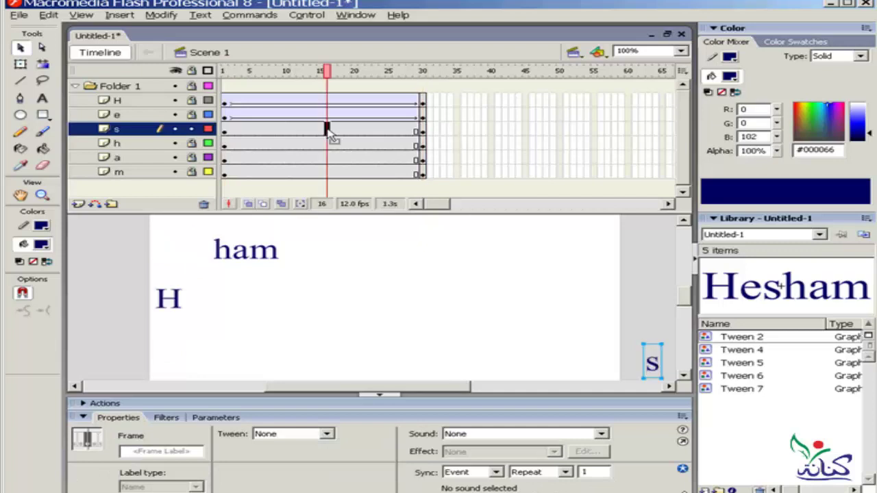
{"action": "right_click", "coordinate": [327, 130]}
{"action": "left_click", "coordinate": [351, 136]}
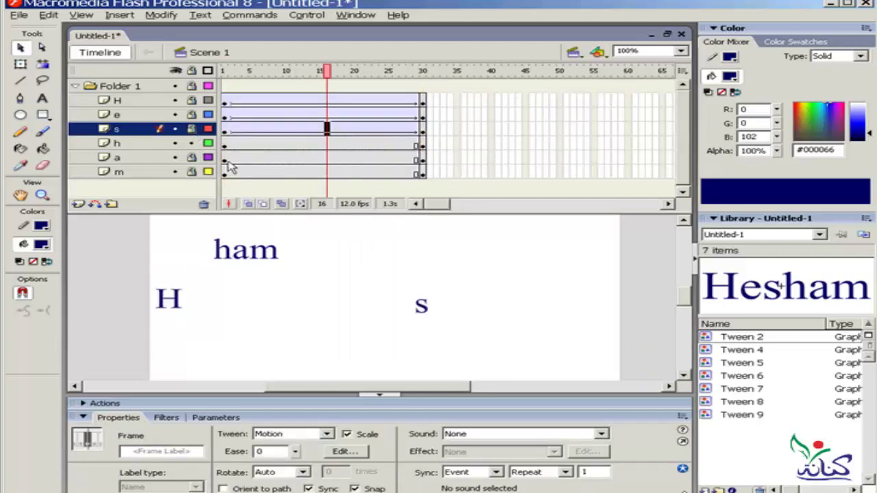
{"action": "left_click", "coordinate": [226, 144]}
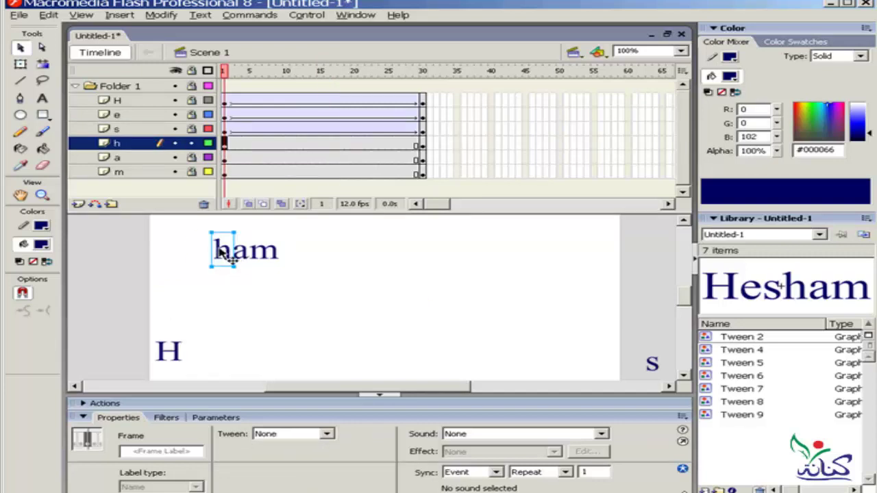
Move the h off-stage left at frame 1, motion-tween layer h, and lock it.
{"action": "left_click_drag", "start_coordinate": [227, 252], "coordinate": [87, 269]}
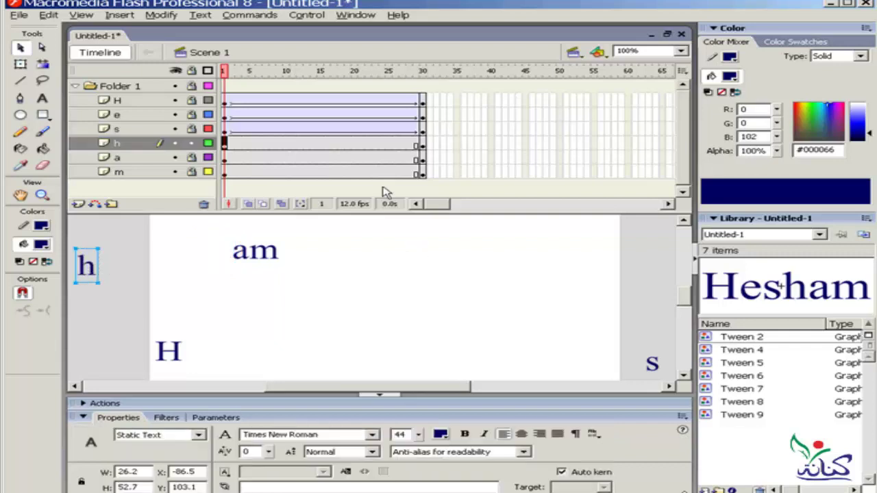
{"action": "left_click", "coordinate": [421, 144]}
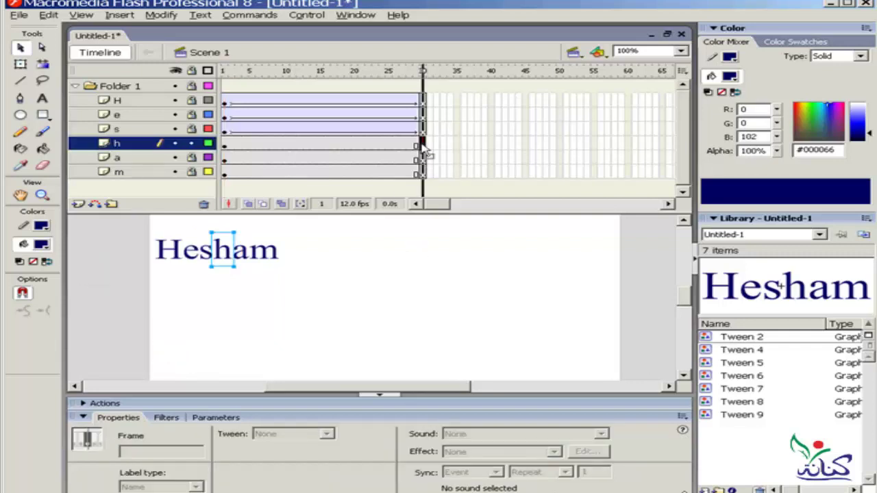
{"action": "left_click", "coordinate": [313, 142]}
{"action": "right_click", "coordinate": [315, 143]}
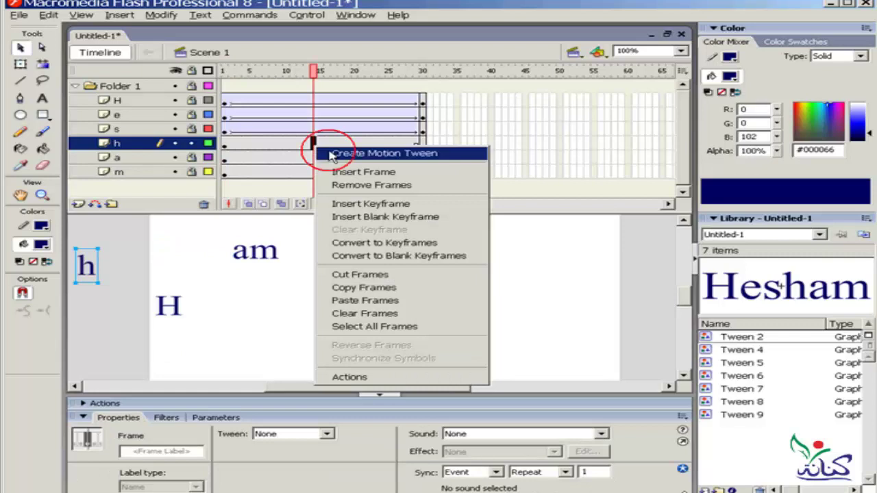
{"action": "left_click", "coordinate": [330, 151]}
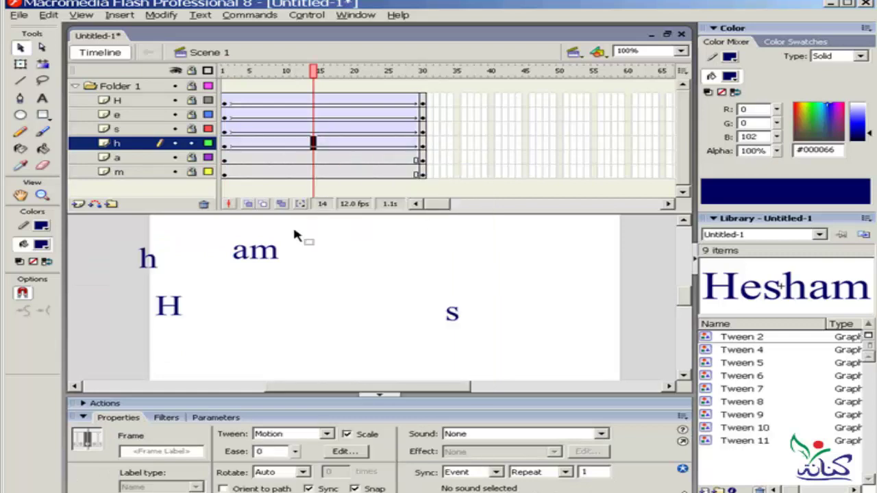
{"action": "left_click", "coordinate": [191, 143]}
Move the a to the upper right at frame 1, motion-tween layer a, and lock it.
{"action": "left_click", "coordinate": [225, 159]}
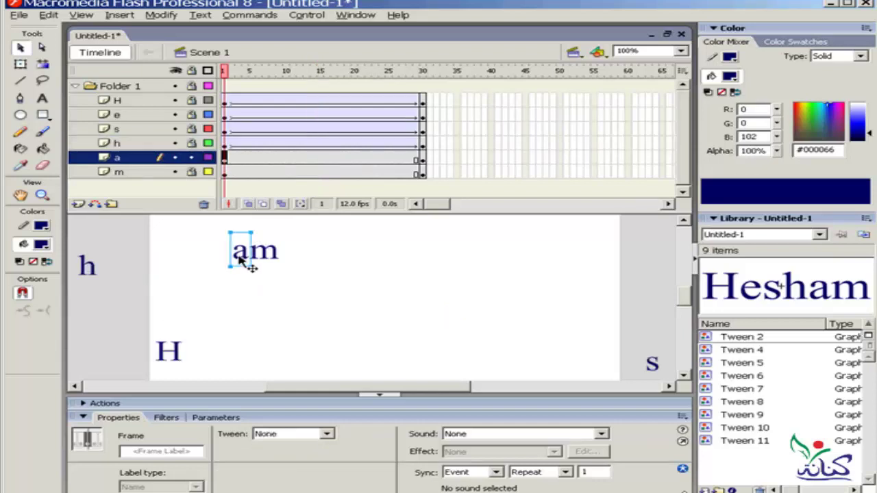
{"action": "left_click_drag", "start_coordinate": [239, 255], "coordinate": [646, 244]}
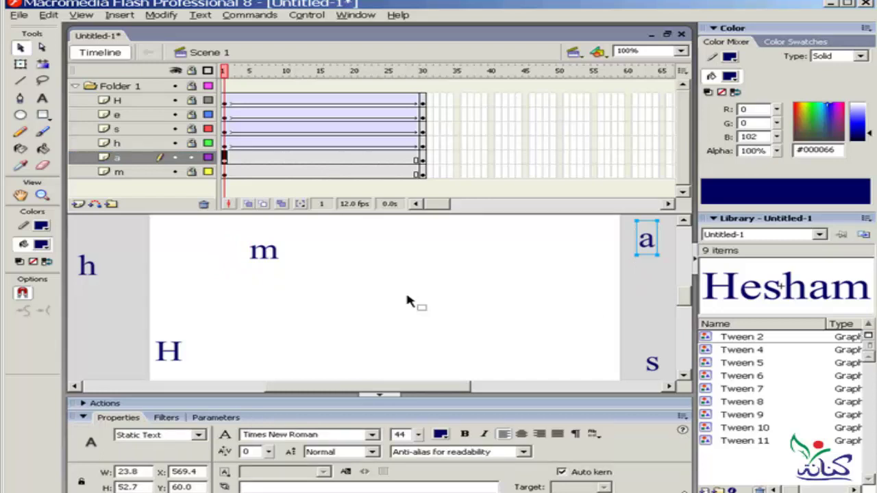
{"action": "left_click", "coordinate": [292, 157]}
{"action": "right_click", "coordinate": [291, 157]}
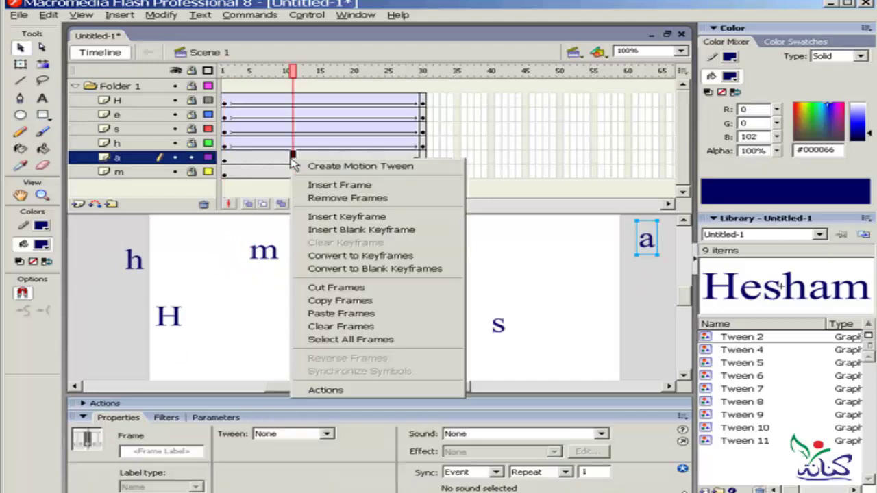
{"action": "left_click", "coordinate": [321, 166]}
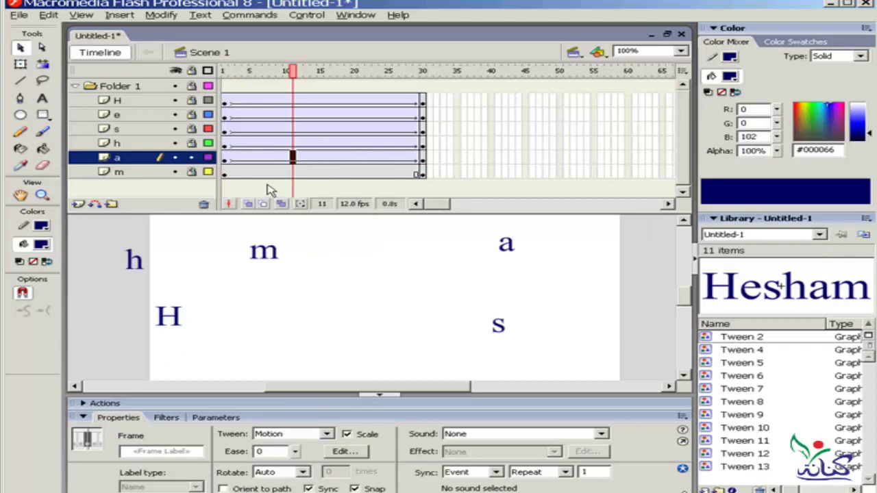
{"action": "left_click", "coordinate": [192, 157]}
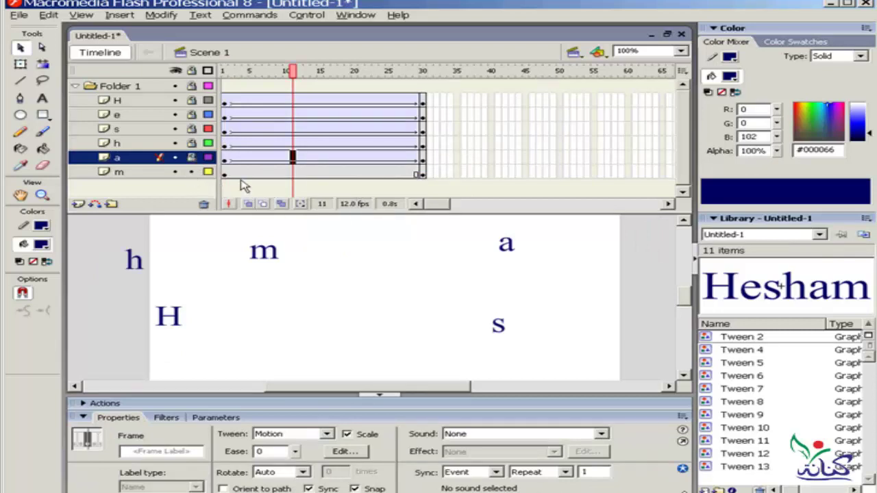
{"action": "left_click", "coordinate": [226, 173]}
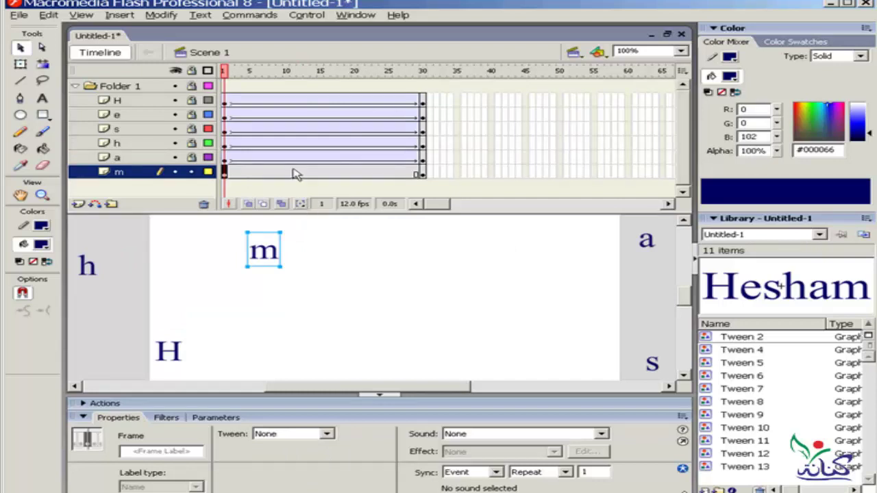
Move the m off the right of the stage at frame 1 and motion-tween it into place.
{"action": "left_click_drag", "start_coordinate": [264, 250], "coordinate": [654, 320]}
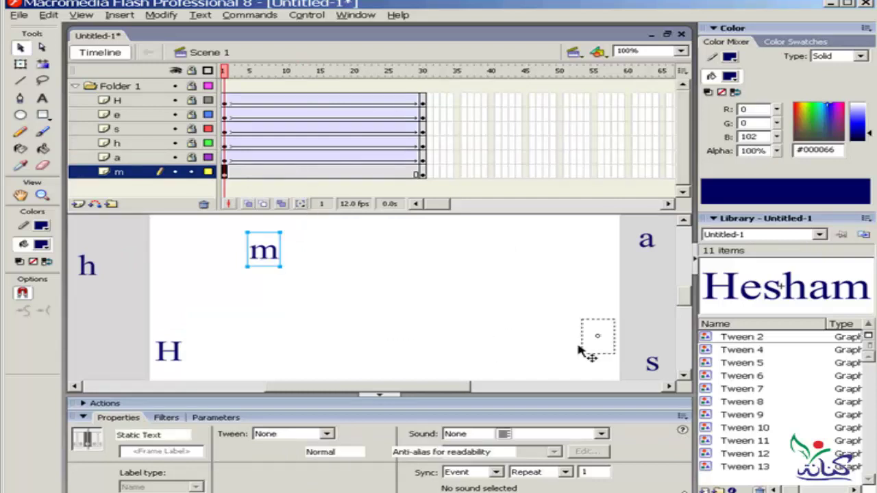
{"action": "left_click", "coordinate": [286, 171]}
{"action": "right_click", "coordinate": [287, 175]}
{"action": "left_click", "coordinate": [319, 174]}
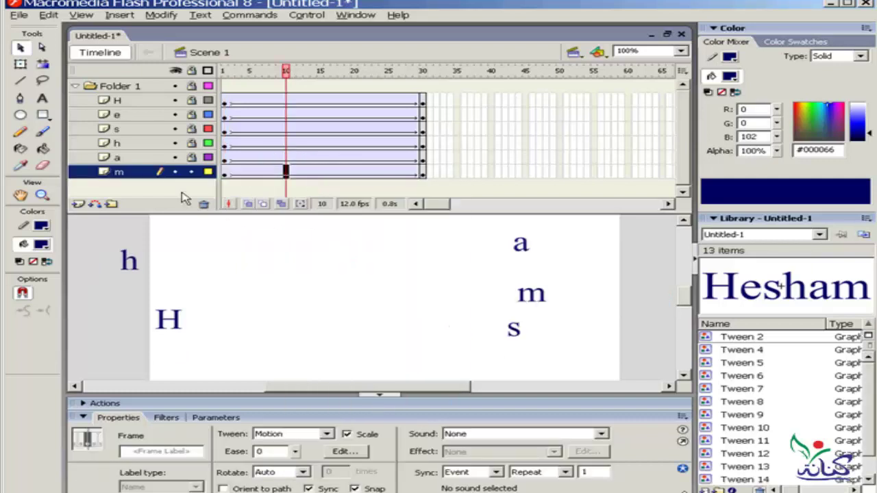
{"action": "left_click", "coordinate": [91, 93]}
Collapse Folder 1 to hide its six letter layers, then scrub the timeline to preview Hesham forming.
{"action": "double_click", "coordinate": [92, 93]}
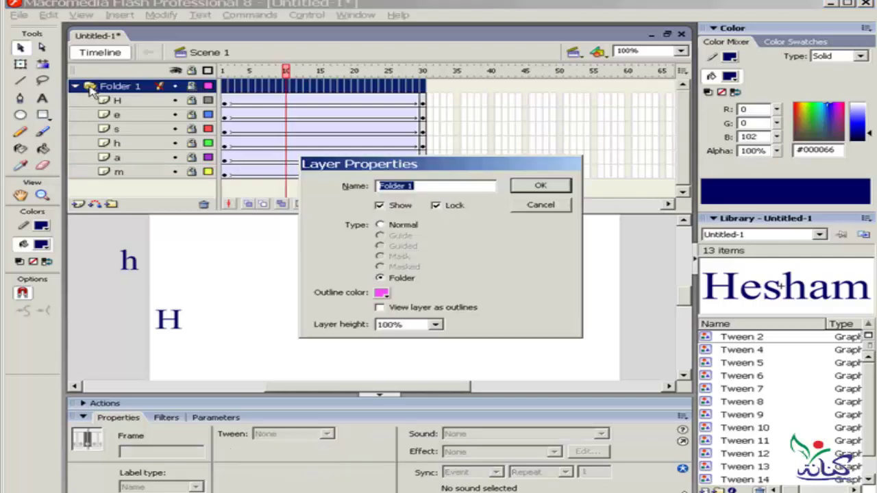
{"action": "left_click", "coordinate": [521, 188]}
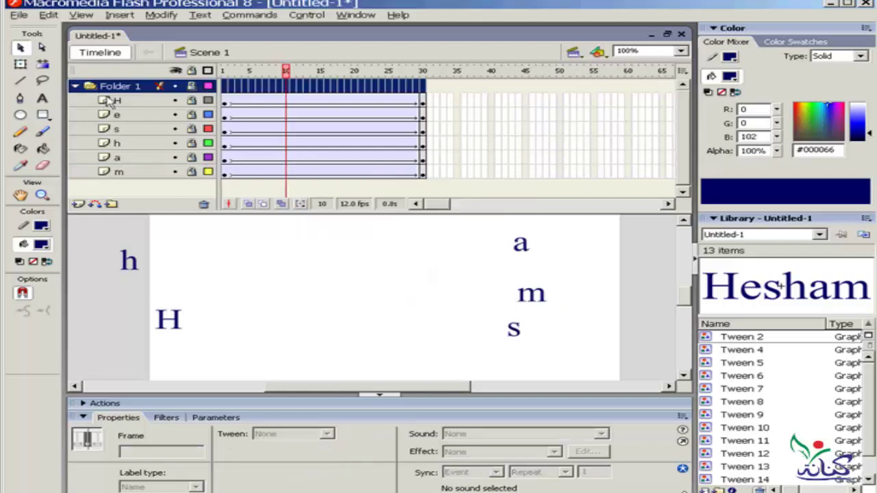
{"action": "left_click", "coordinate": [76, 85]}
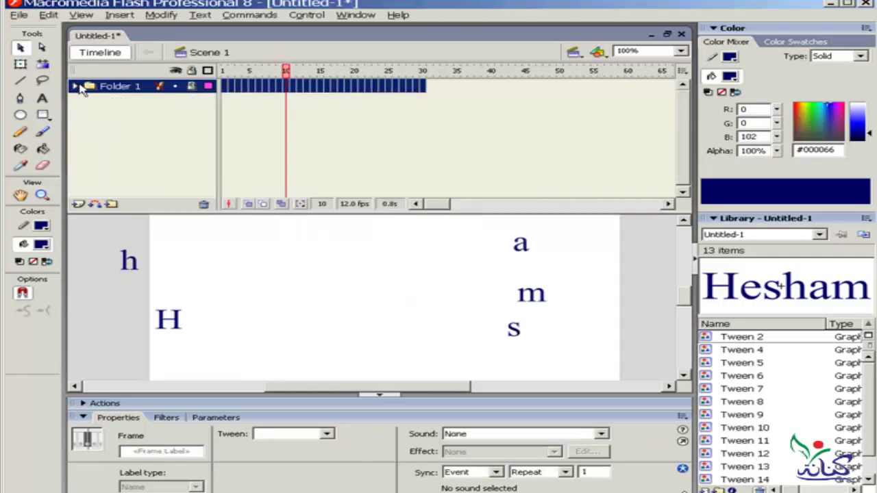
{"action": "left_click", "coordinate": [299, 280]}
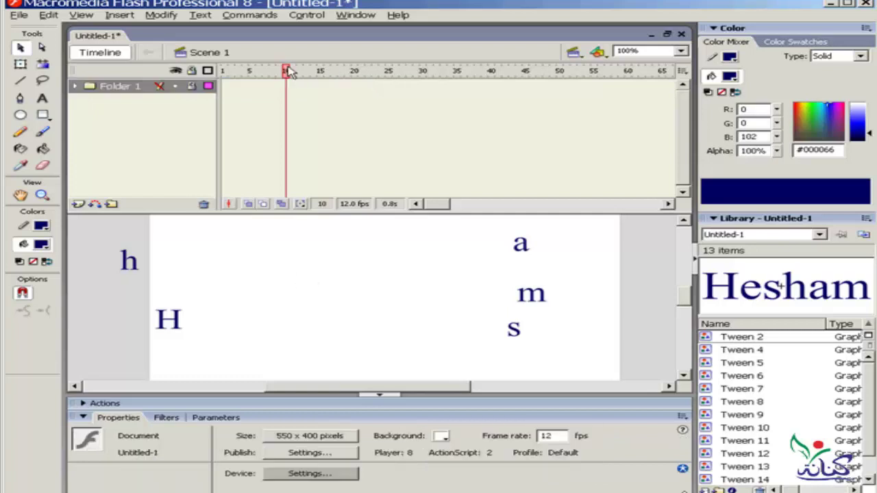
{"action": "mouse_move", "coordinate": [288, 70]}
{"action": "left_mouse_down"}
{"action": "mouse_move", "coordinate": [248, 75]}
{"action": "mouse_move", "coordinate": [470, 70]}
{"action": "mouse_move", "coordinate": [234, 93]}
{"action": "mouse_move", "coordinate": [440, 98]}
{"action": "left_mouse_up"}
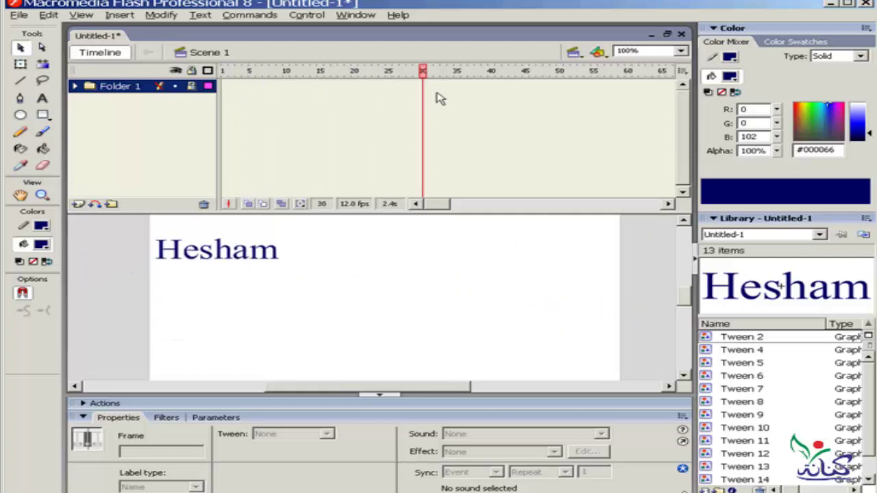
Test-play the movie with Ctrl+Enter, close the player, and expand Folder 1's six letter layers.
{"action": "key", "text": "ctrl+Return"}
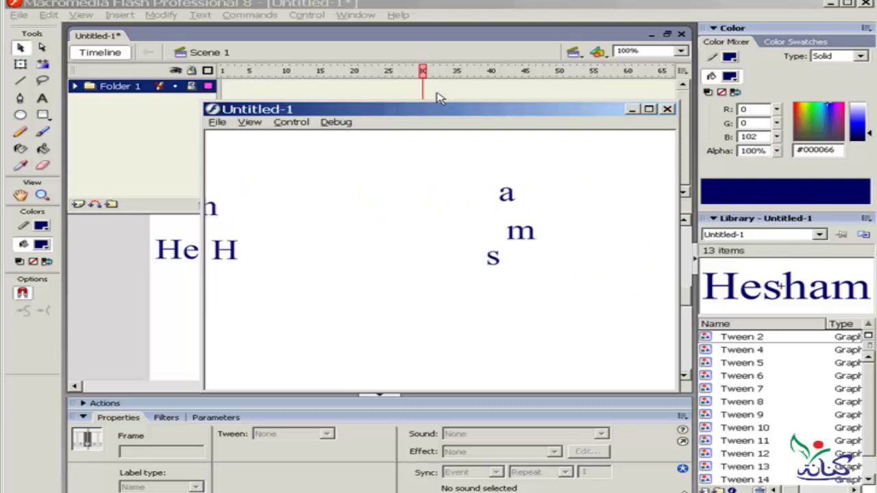
{"action": "left_click", "coordinate": [666, 109]}
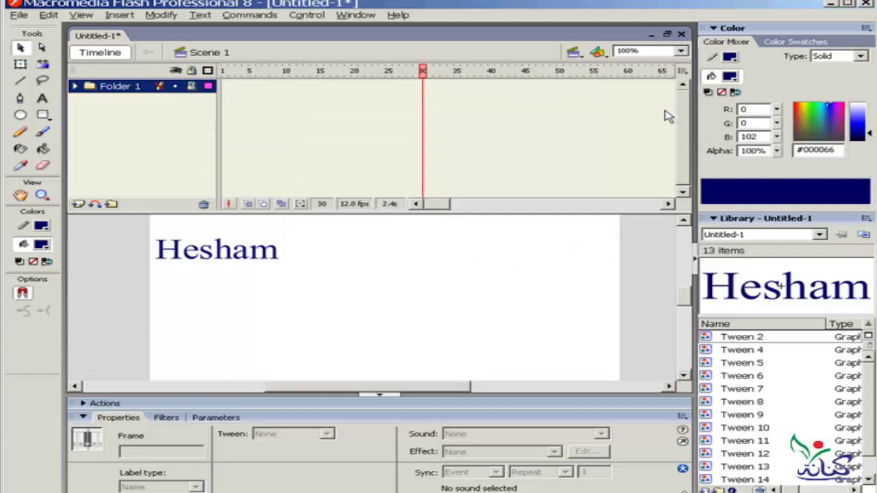
{"action": "left_click", "coordinate": [74, 86]}
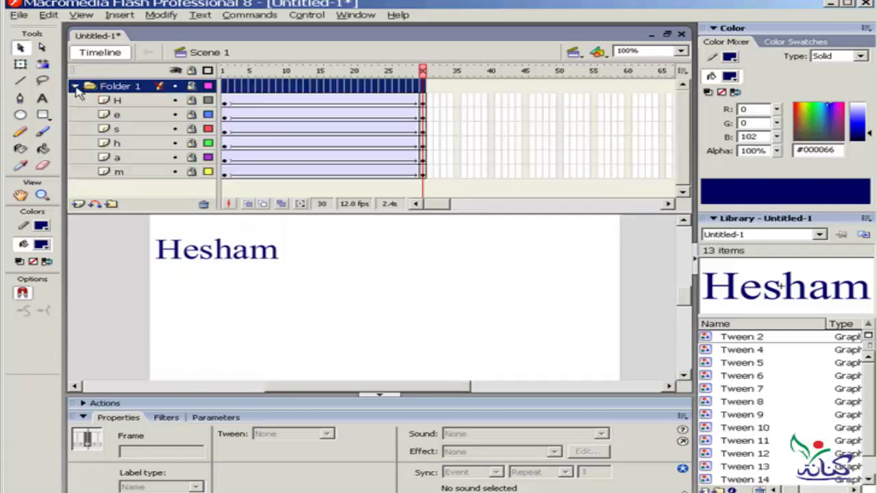
Rename the letter-layer folder from 'Folder 1' to 'name'.
{"action": "double_click", "coordinate": [136, 90]}
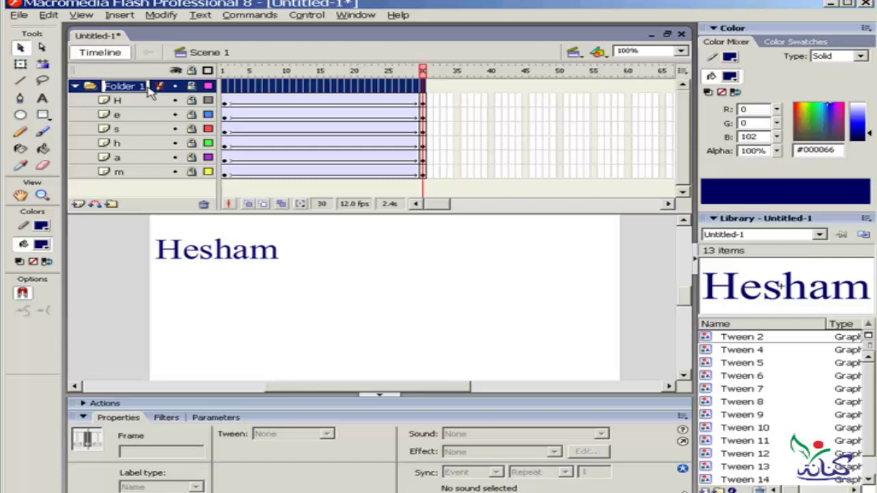
{"action": "type", "text": "name"}
{"action": "left_click", "coordinate": [92, 88]}
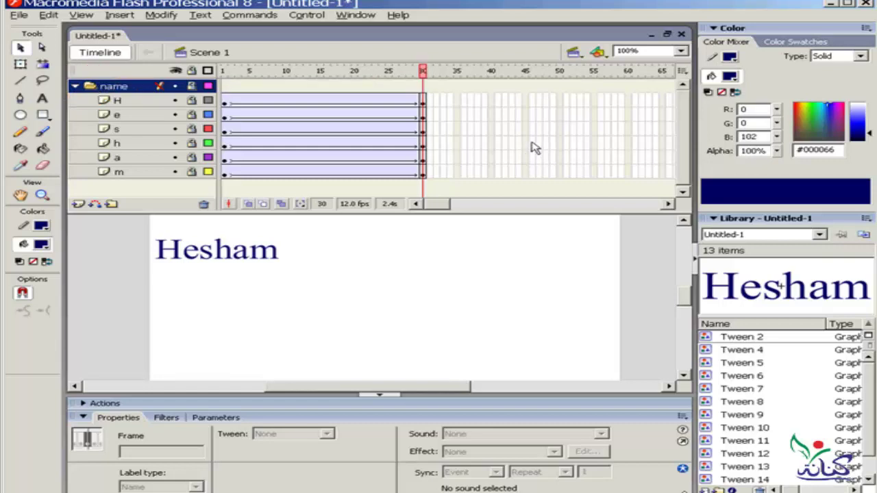